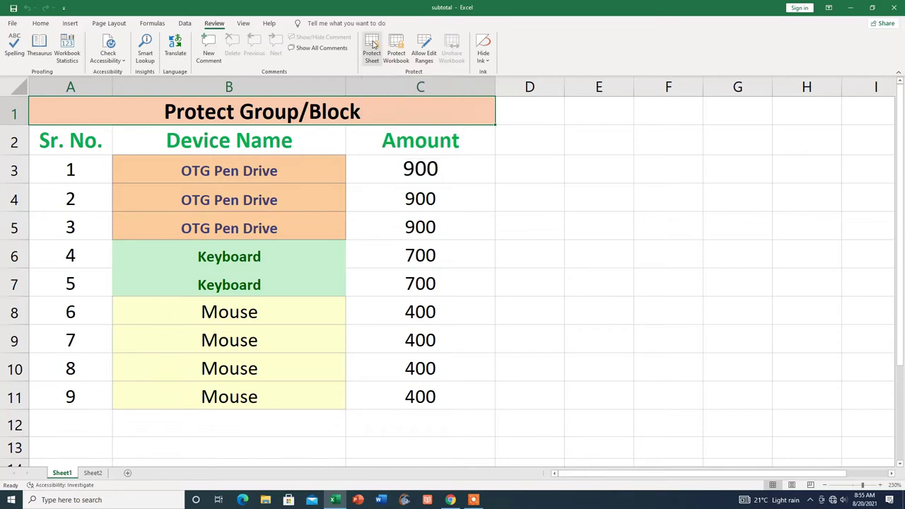
Protect Sheet1 with a confirmed password, allowing only selection of locked and unlocked cells.
left_click(373, 46)
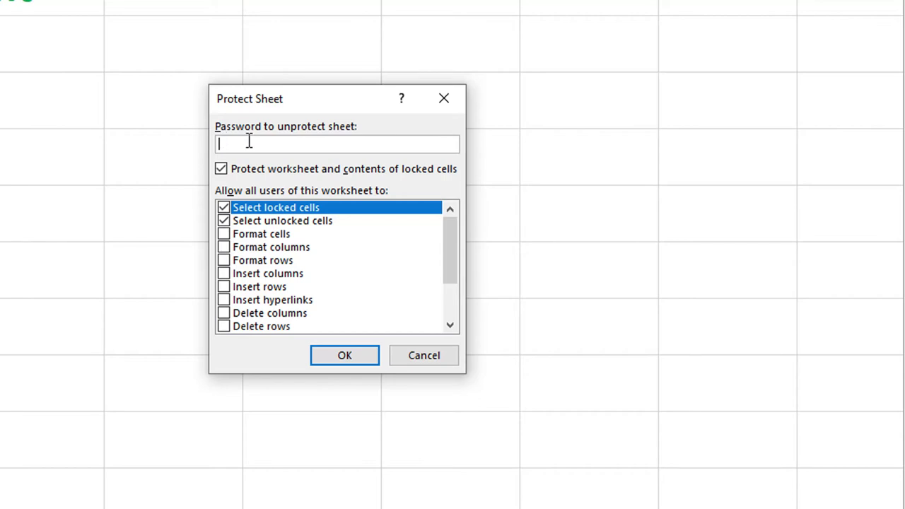
left_click(336, 358)
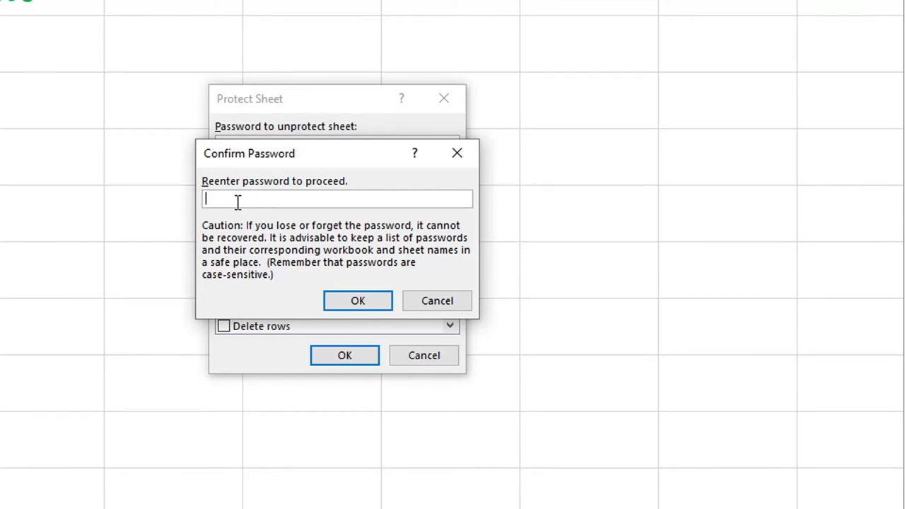
left_click(338, 300)
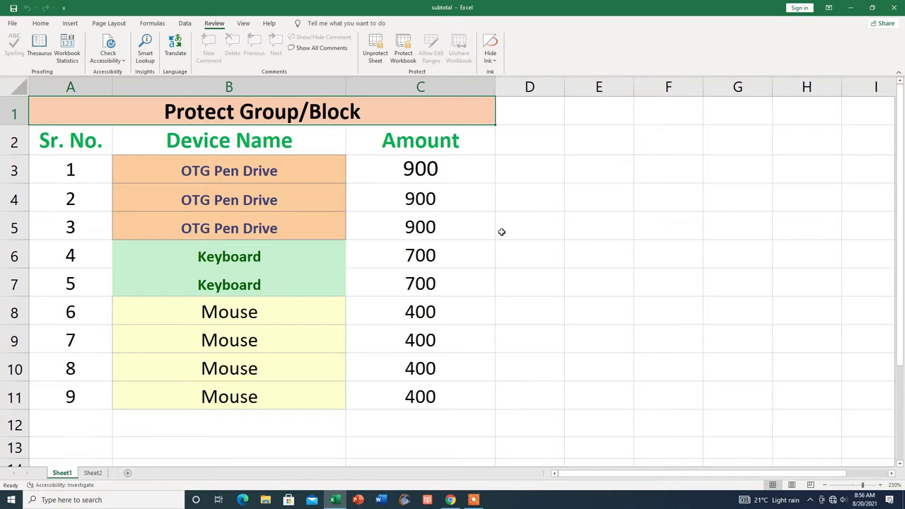
left_click(545, 234)
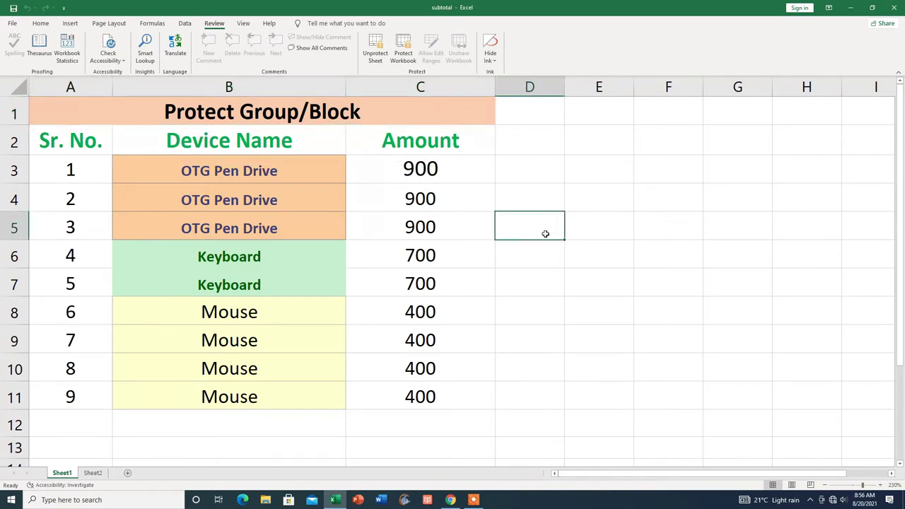
double_click(545, 234)
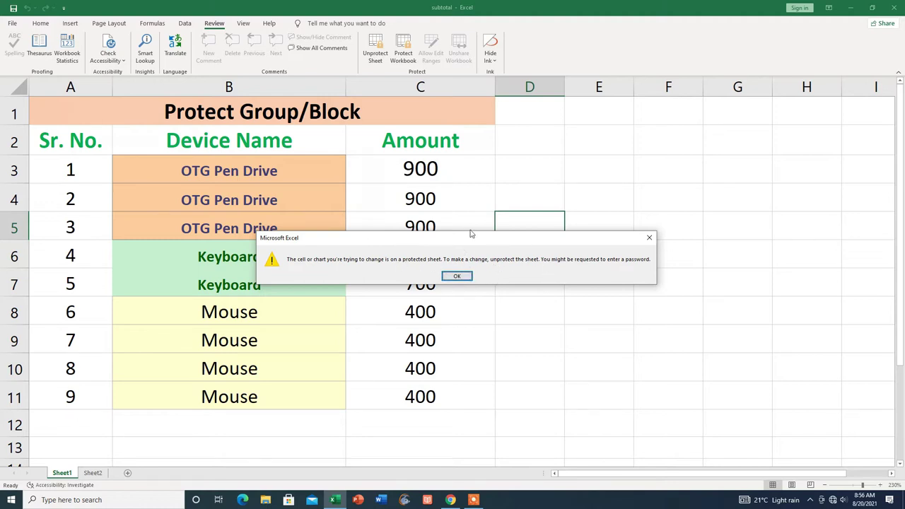
left_click(458, 276)
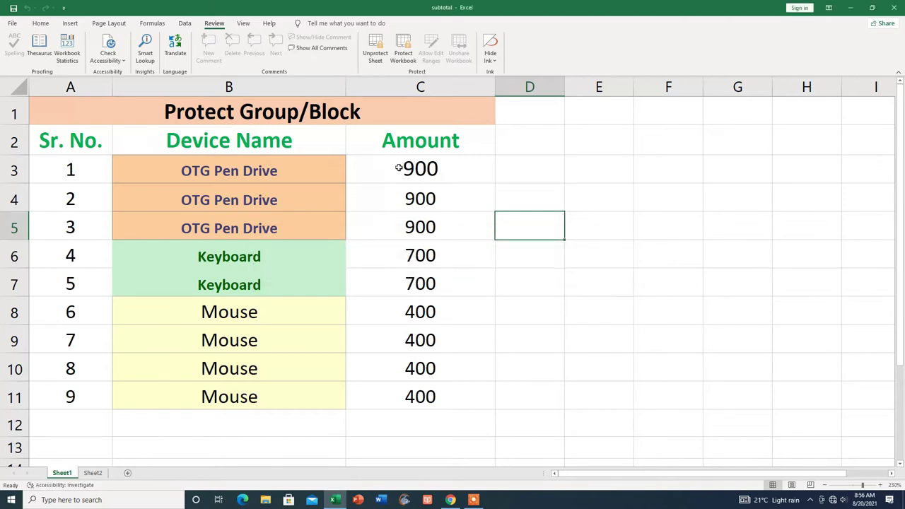
left_click(401, 168)
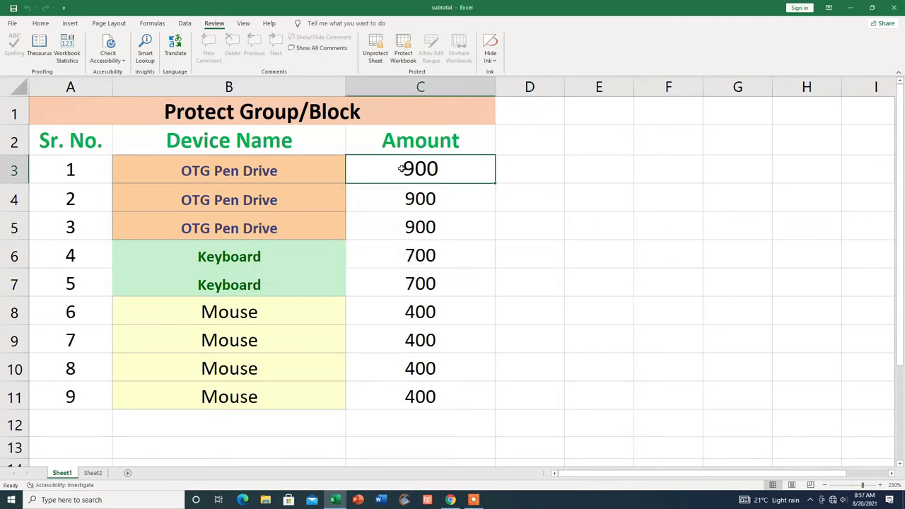
double_click(402, 168)
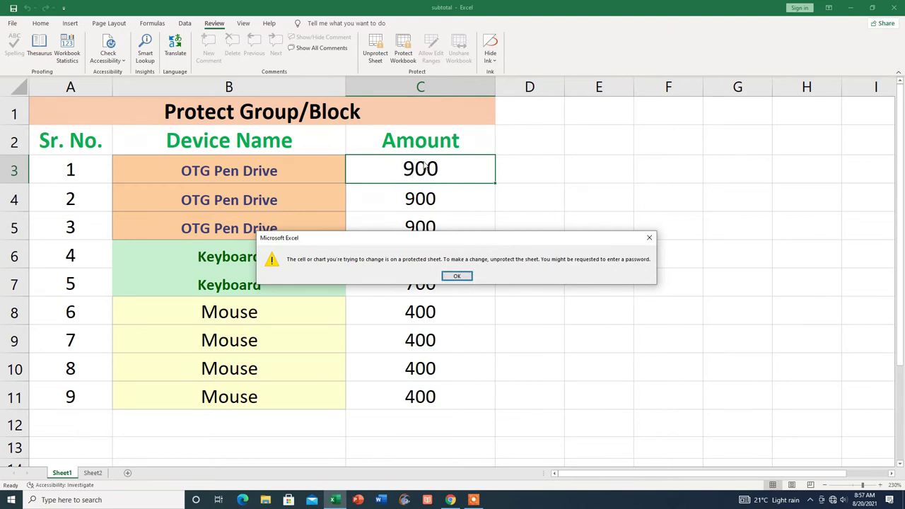
left_click(457, 276)
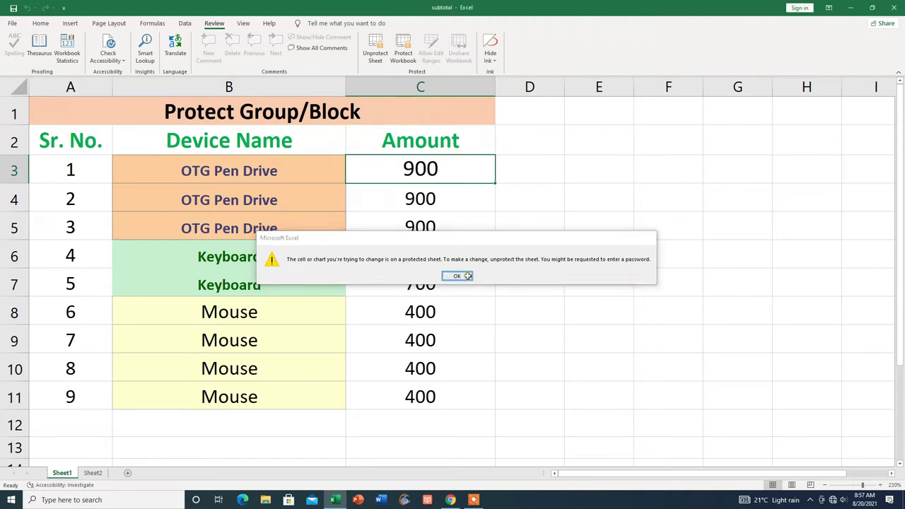
left_click(258, 178)
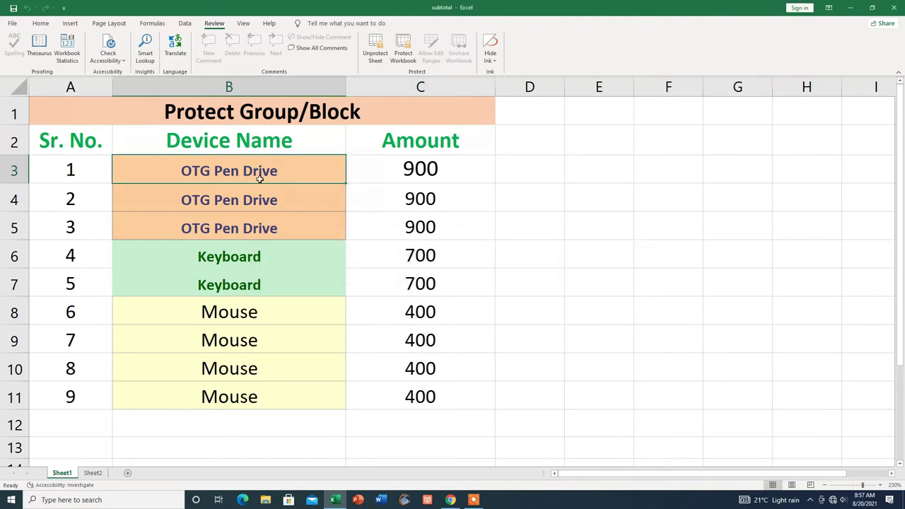
double_click(260, 182)
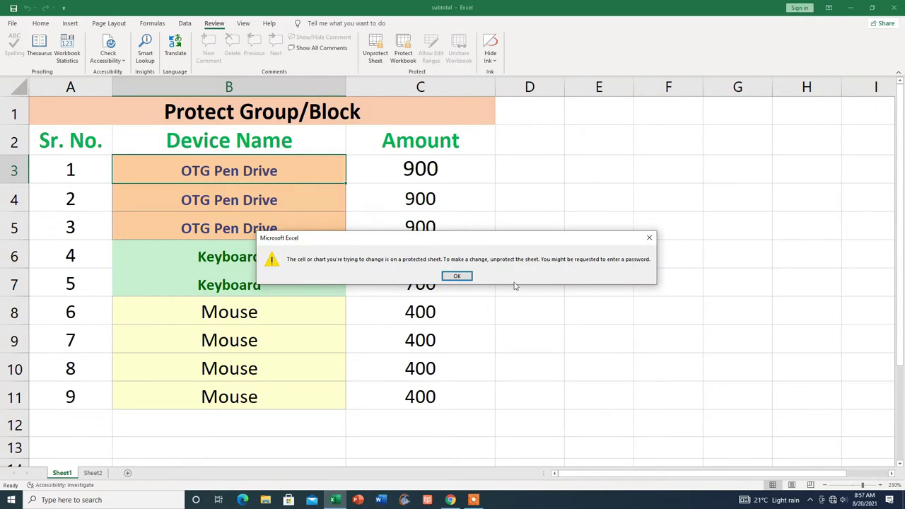
left_click(464, 277)
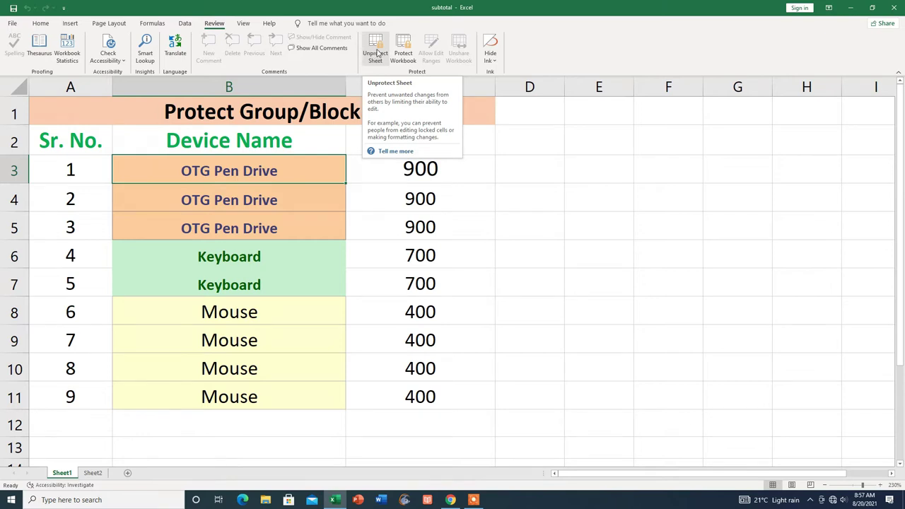
Unprotect the sheet with its password and type test text 'cxzz' into D7.
left_click(371, 44)
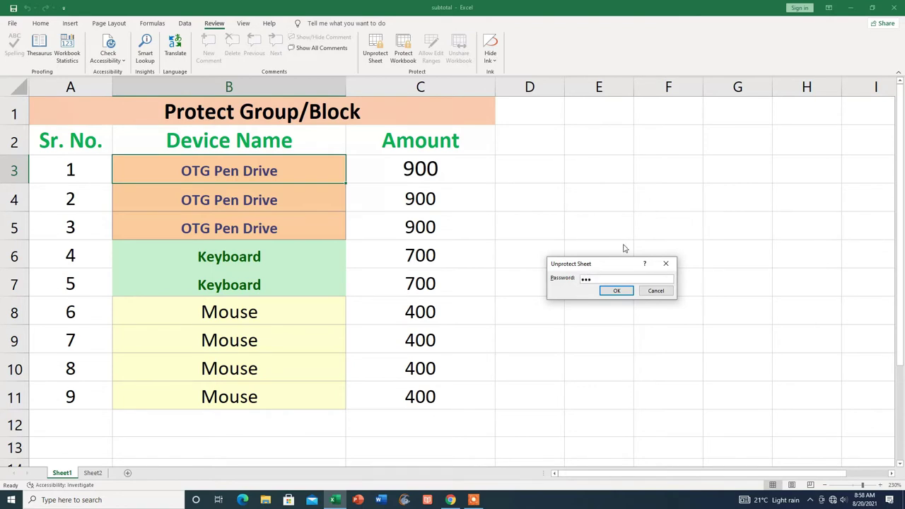
left_click(617, 293)
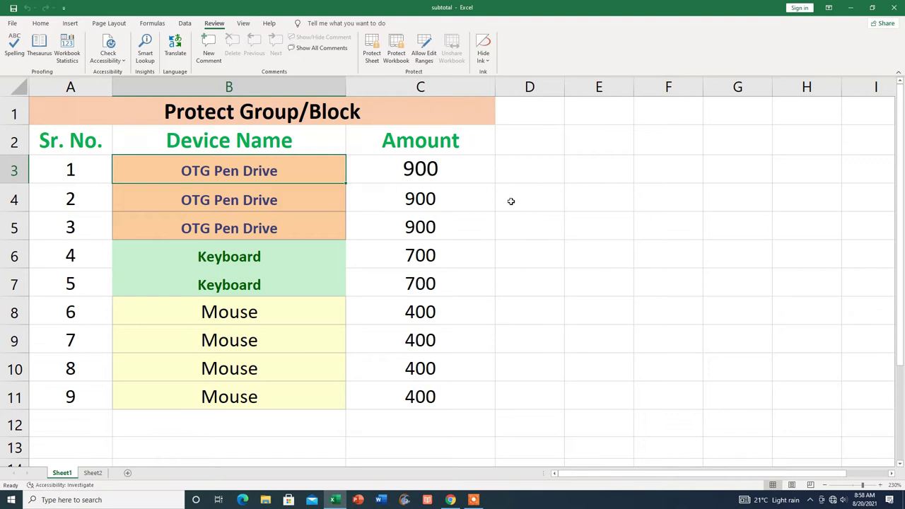
left_click(535, 281)
type("cxzz")
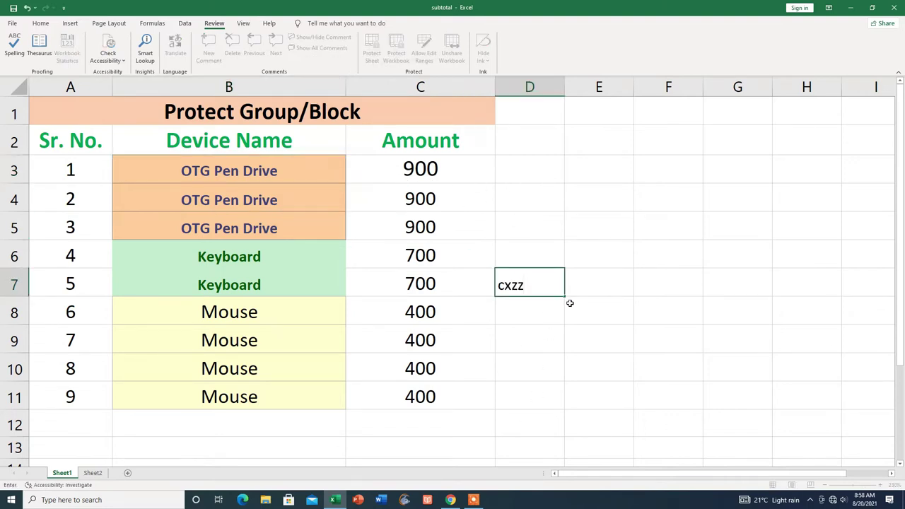
Change C3 to 200, then undo both trial edits, restoring 900 and clearing D7.
left_click(447, 169)
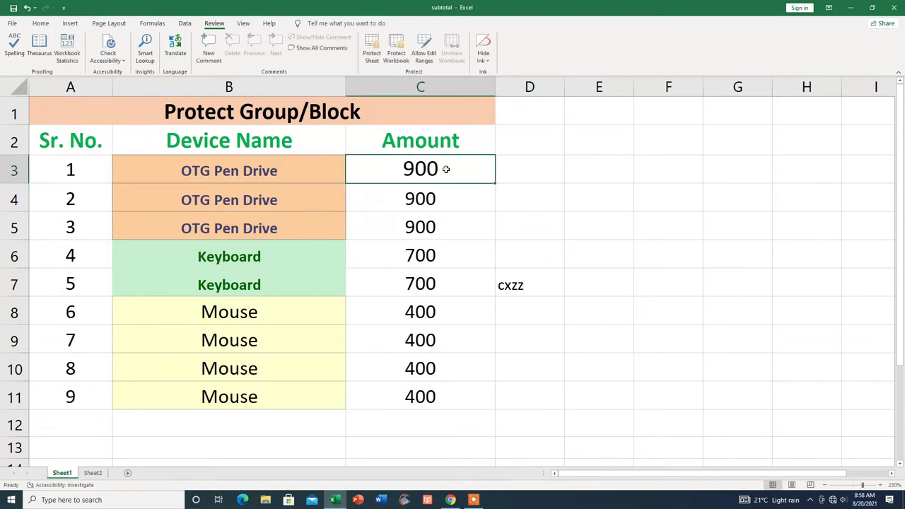
type("200")
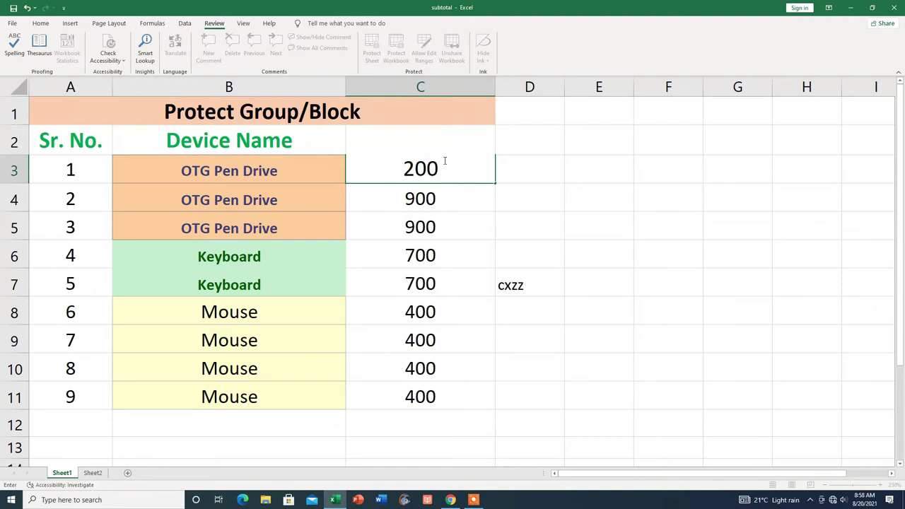
left_click(571, 228)
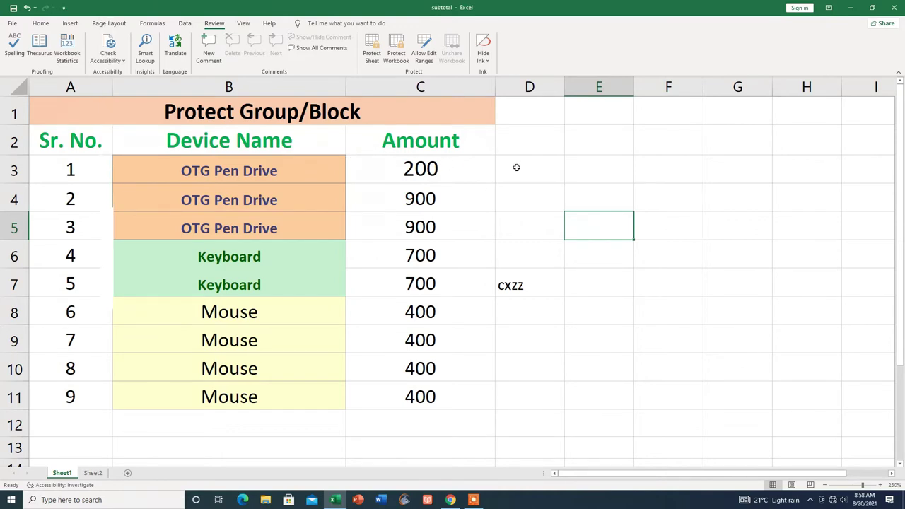
key("ctrl+z")
key("ctrl+z")
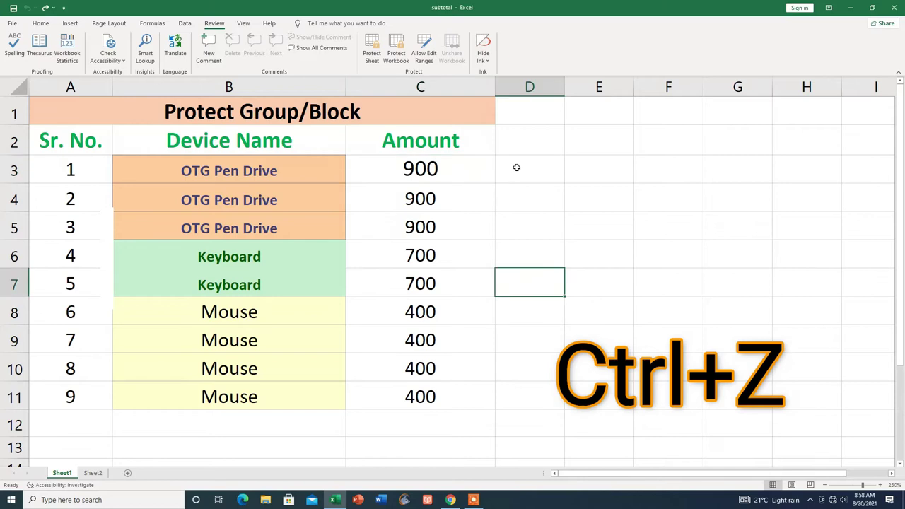
left_click(522, 238)
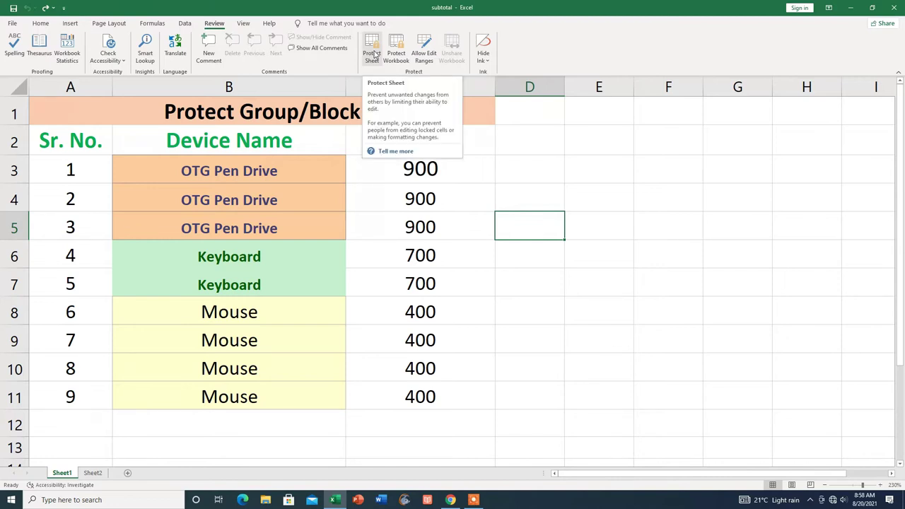
Protect the sheet with no password, additionally allowing Format cells.
left_click(373, 47)
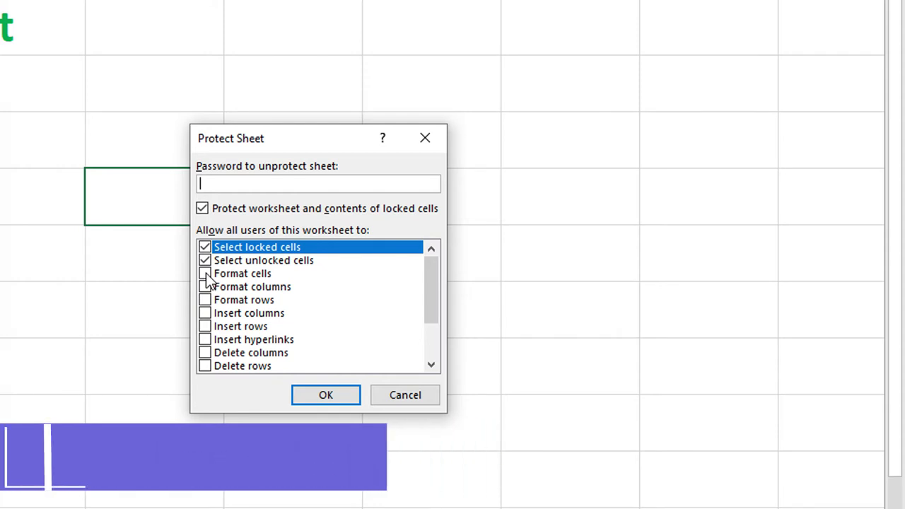
left_click(204, 274)
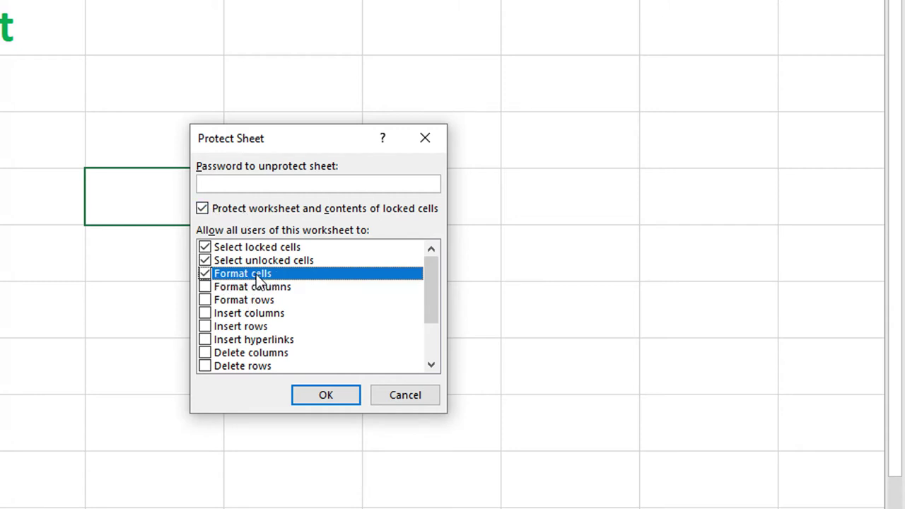
left_click(320, 395)
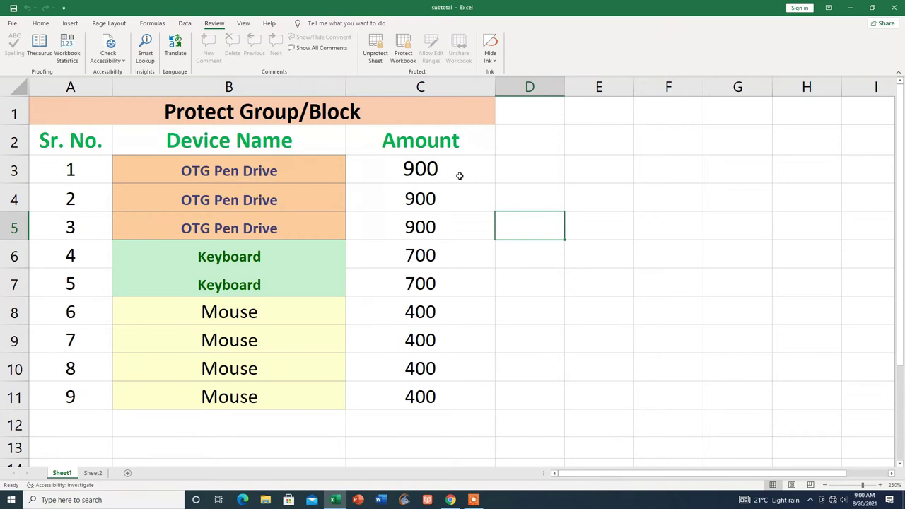
Try editing C3 and dismiss the protected-sheet warning.
left_click(452, 172)
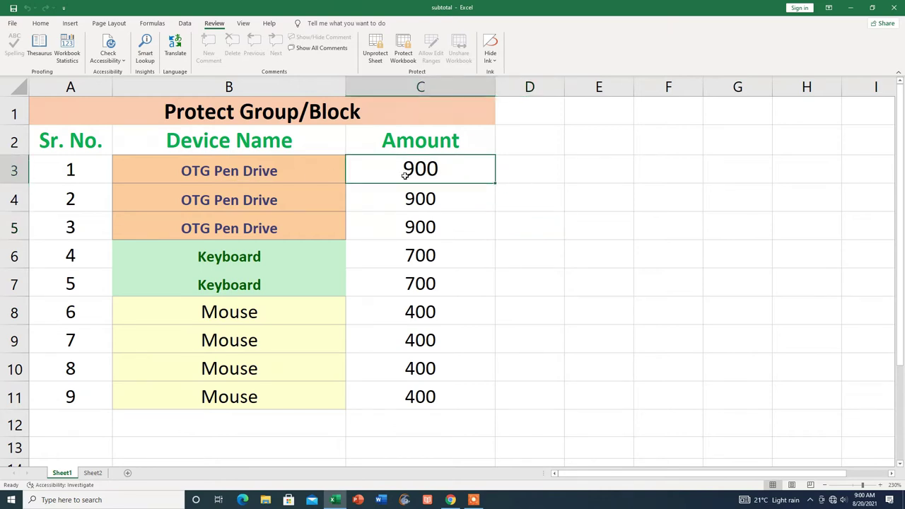
double_click(442, 180)
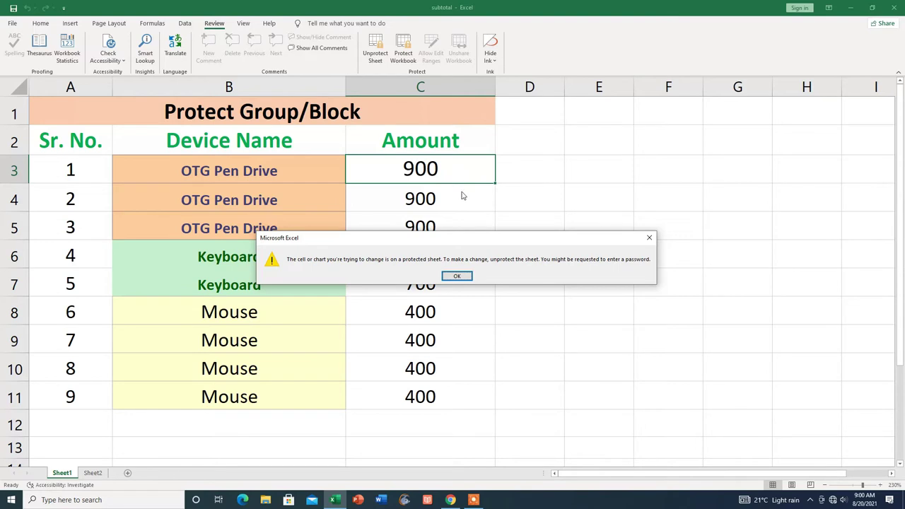
left_click(458, 277)
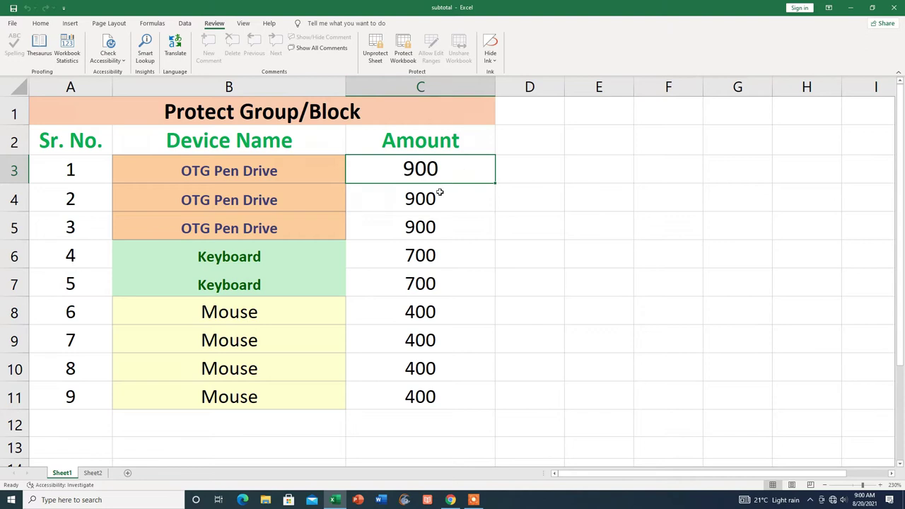
Make C5's 900 bold at font size 20.
left_click(428, 227)
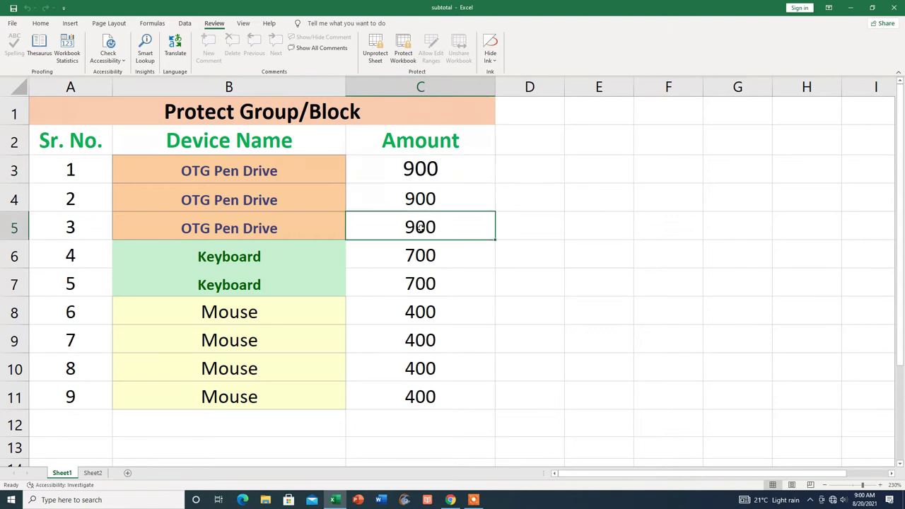
left_click(43, 24)
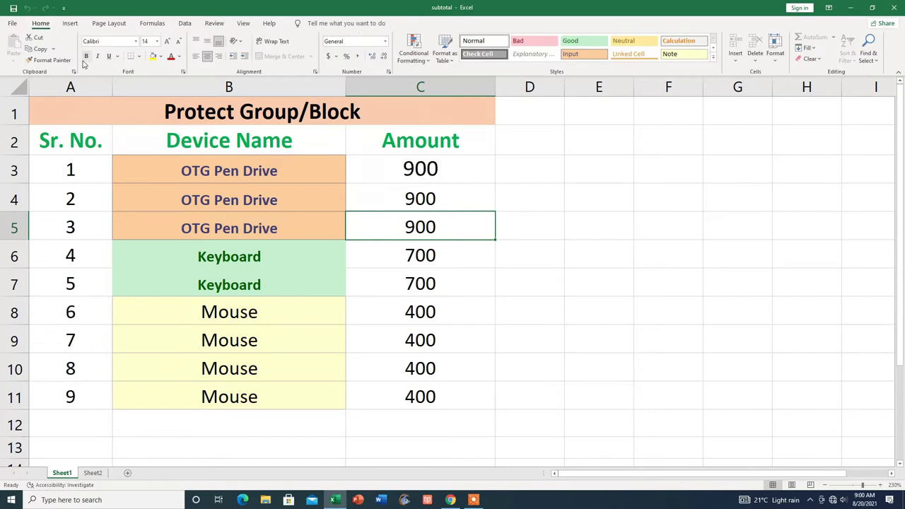
key("ctrl+b")
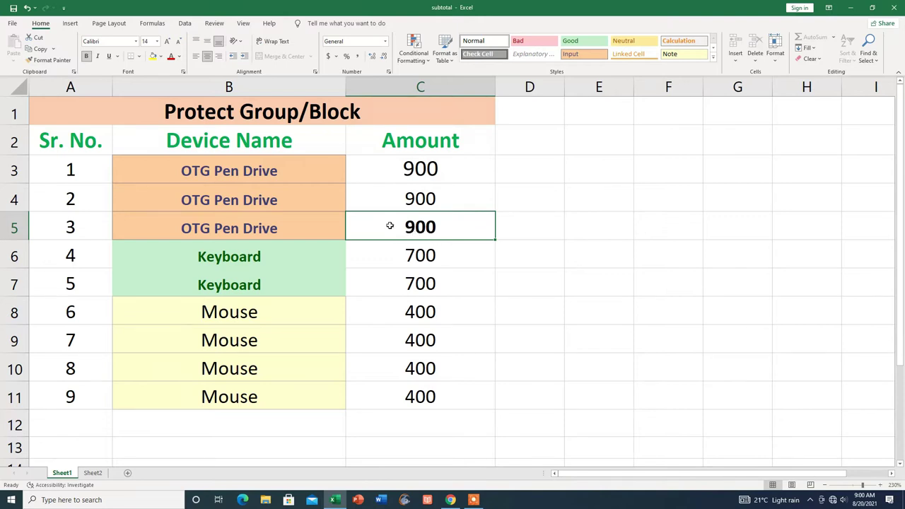
left_click(157, 41)
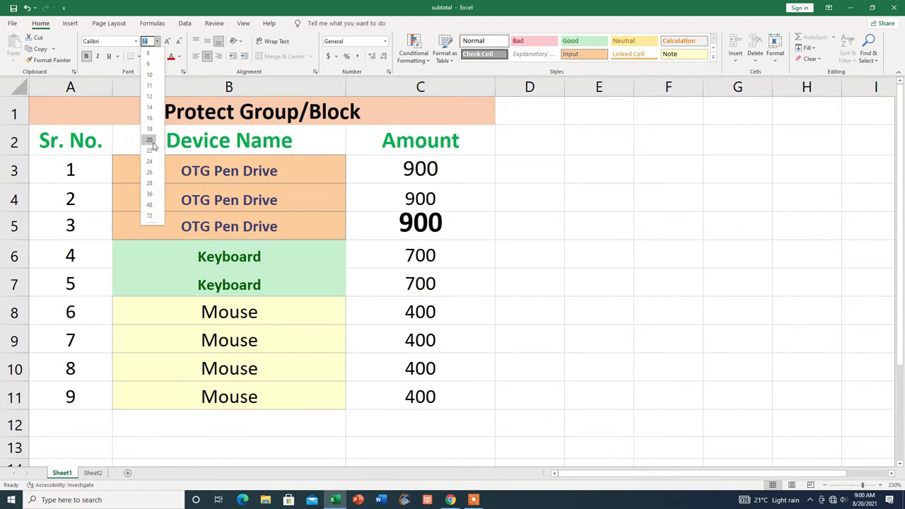
left_click(151, 140)
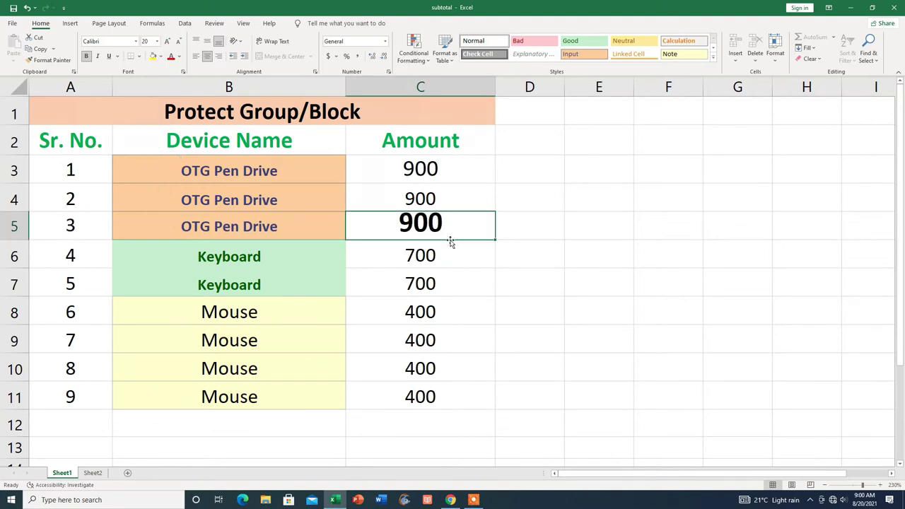
Fill C8 yellow, then try deleting C11 to trigger the protection warning.
left_click(407, 316)
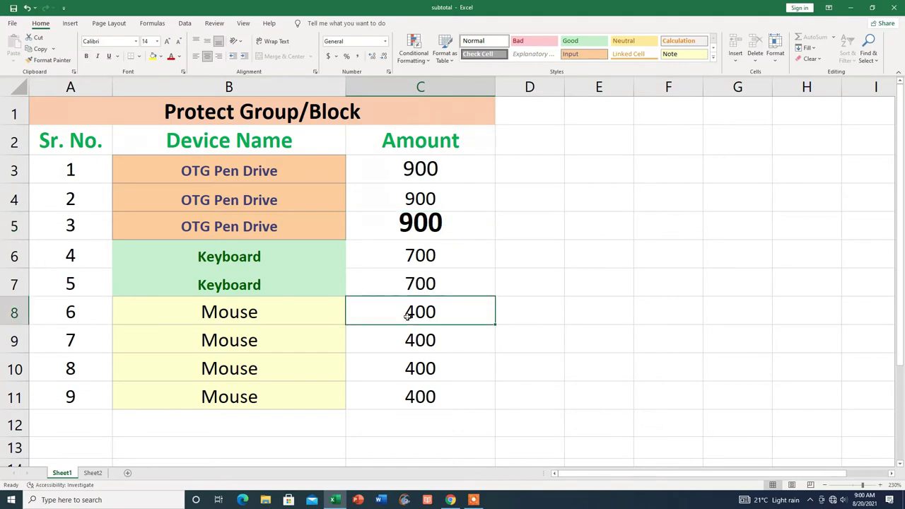
left_click(161, 58)
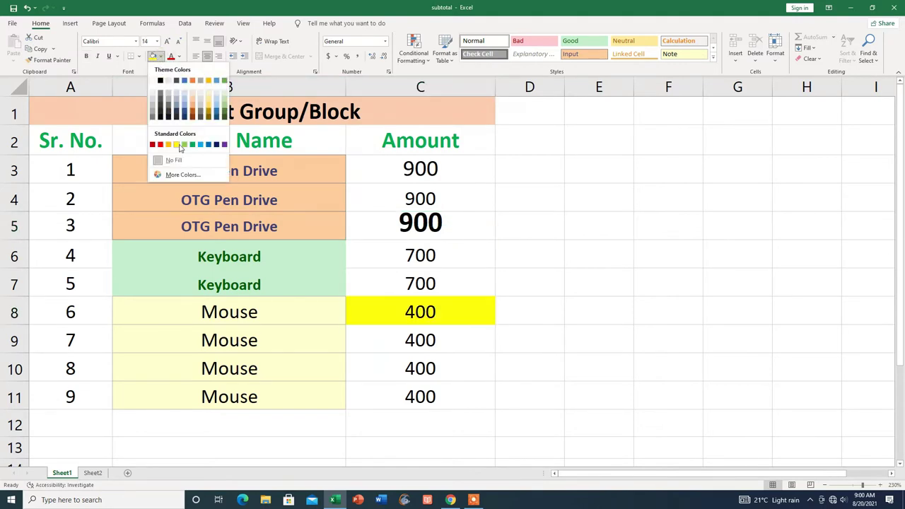
left_click(179, 146)
left_click(425, 400)
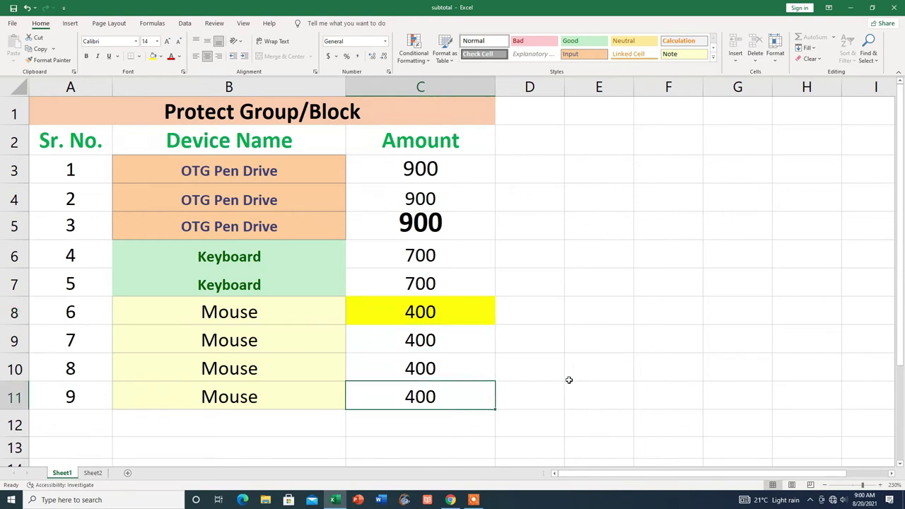
key("Delete")
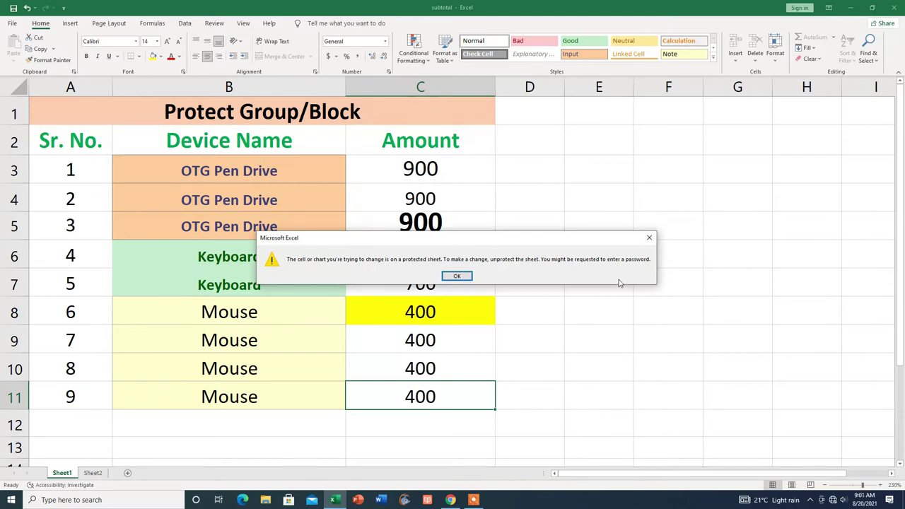
Dismiss the warning, undo C8's yellow fill and C5's bold size 20, then open Protect Sheet.
left_click(457, 275)
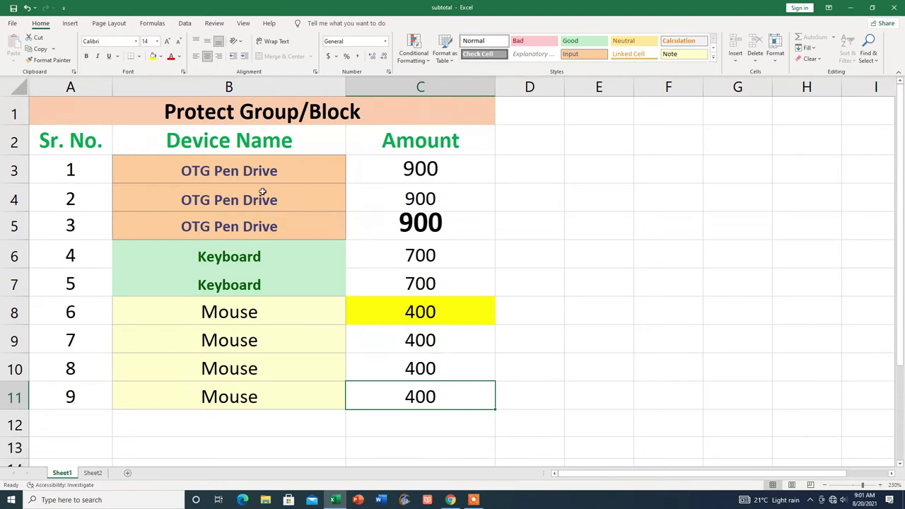
key("ctrl+z")
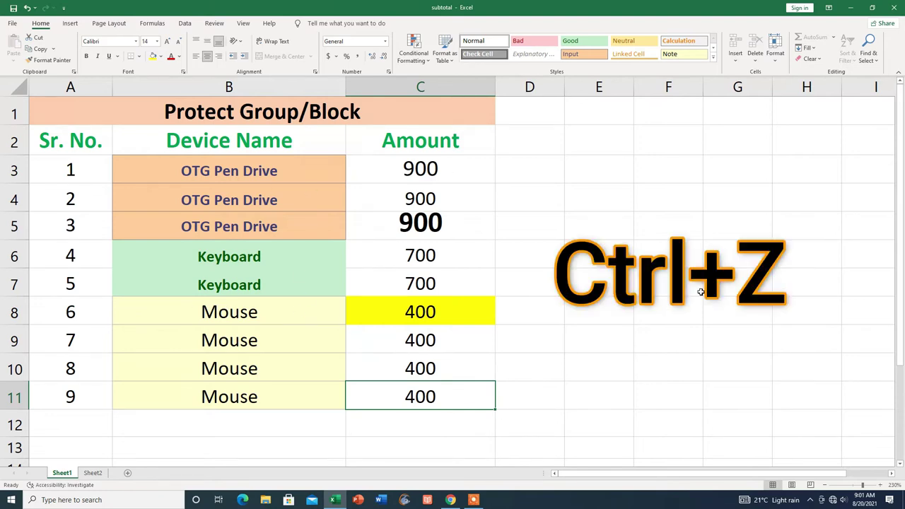
key("ctrl+z")
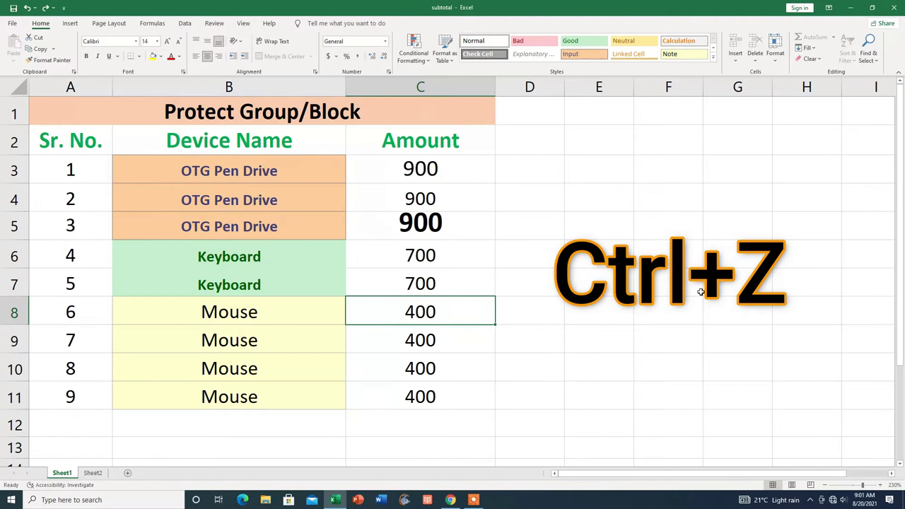
key("ctrl+z")
key("ctrl+z")
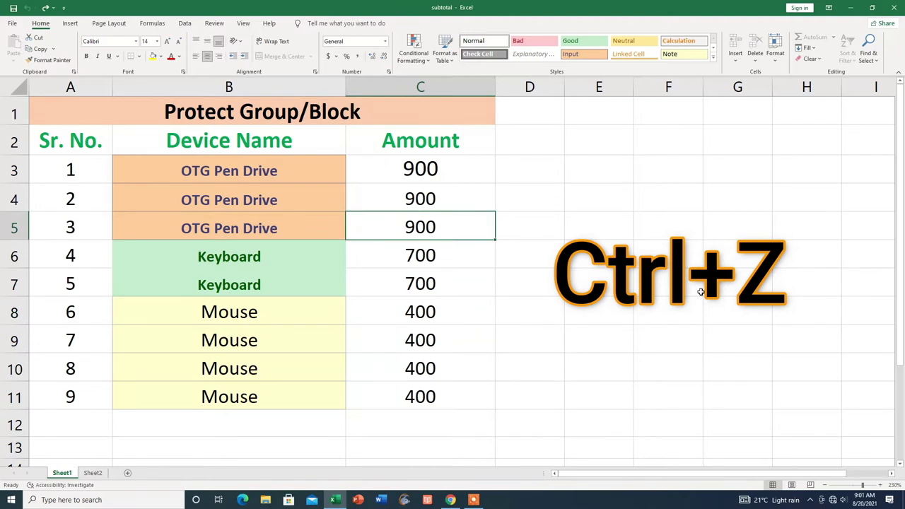
left_click(214, 23)
left_click(374, 49)
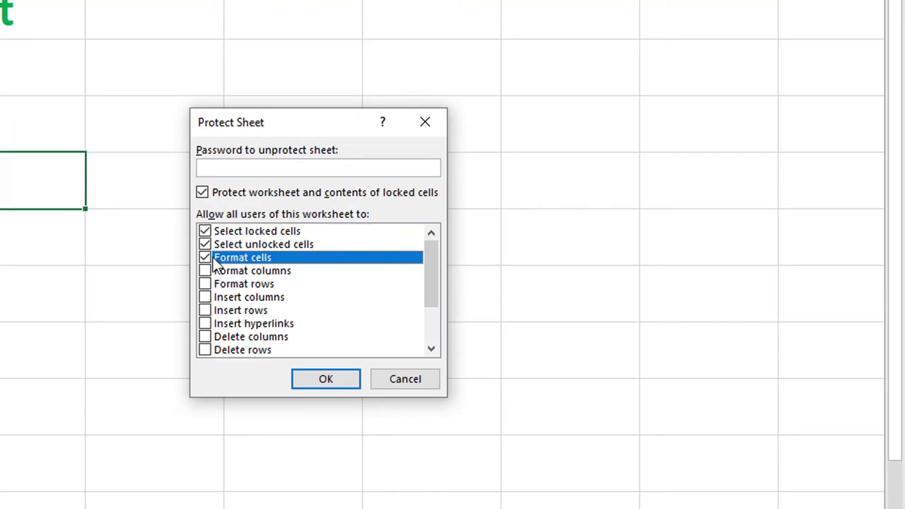
Untick Format cells, tick Insert columns, and protect the sheet with a confirmed password.
left_click(205, 258)
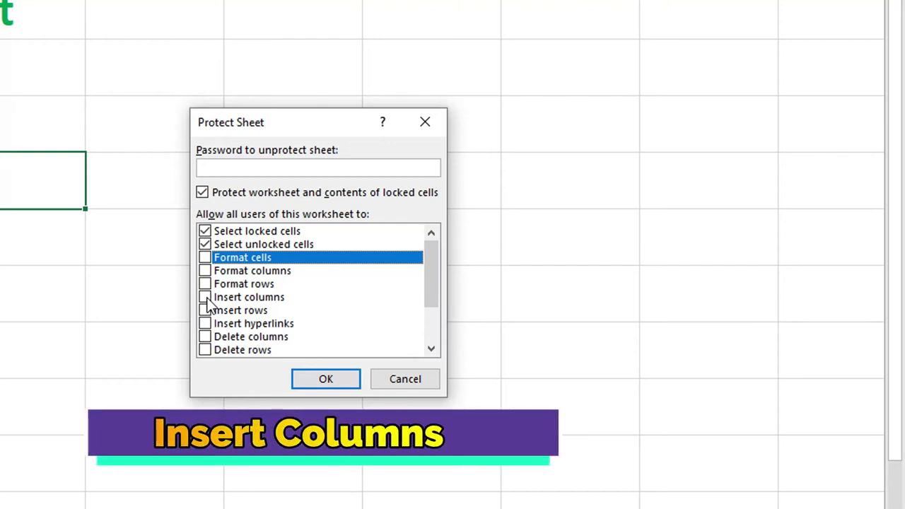
left_click(205, 298)
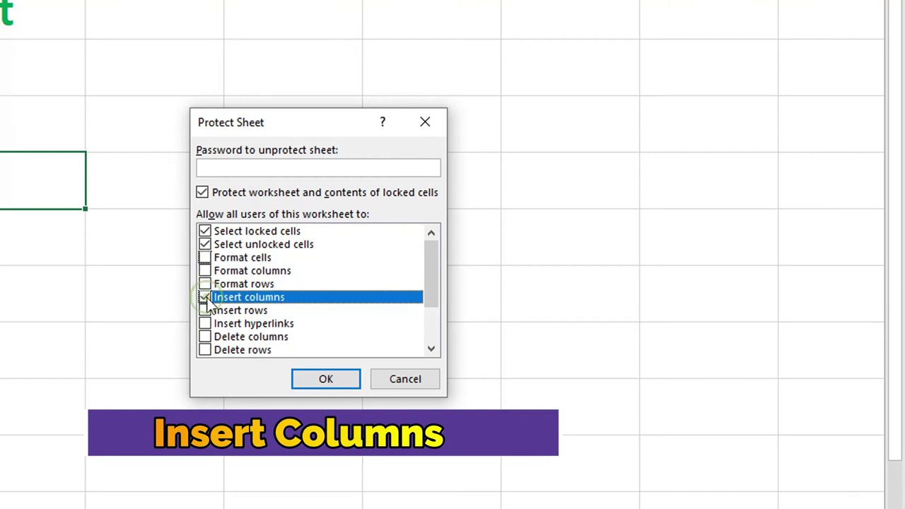
left_click(245, 167)
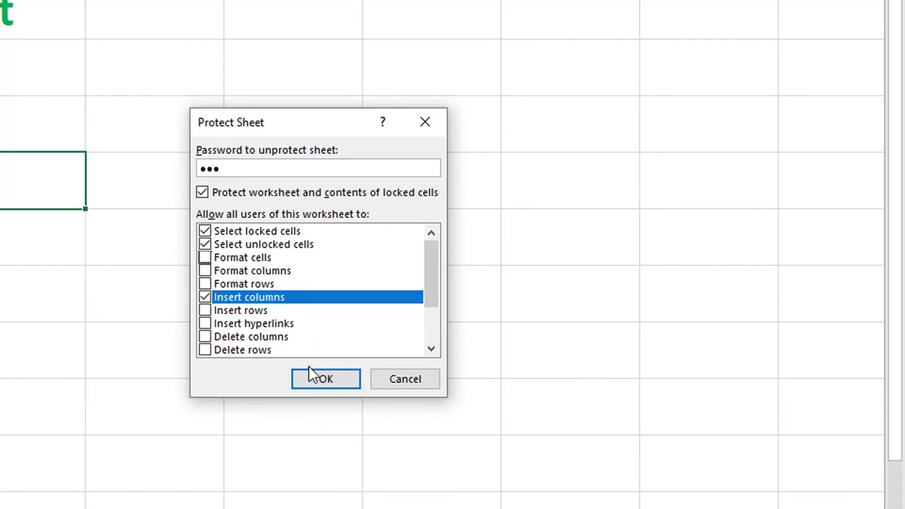
left_click(311, 376)
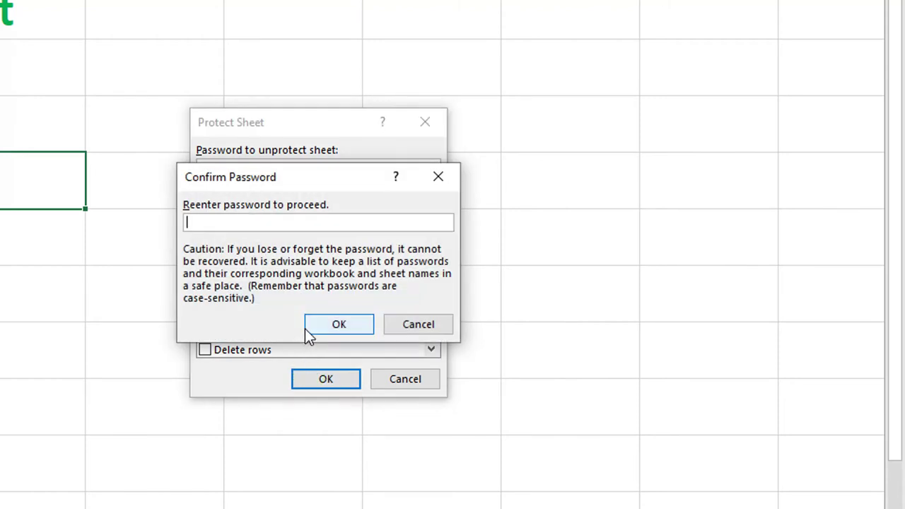
left_click(340, 324)
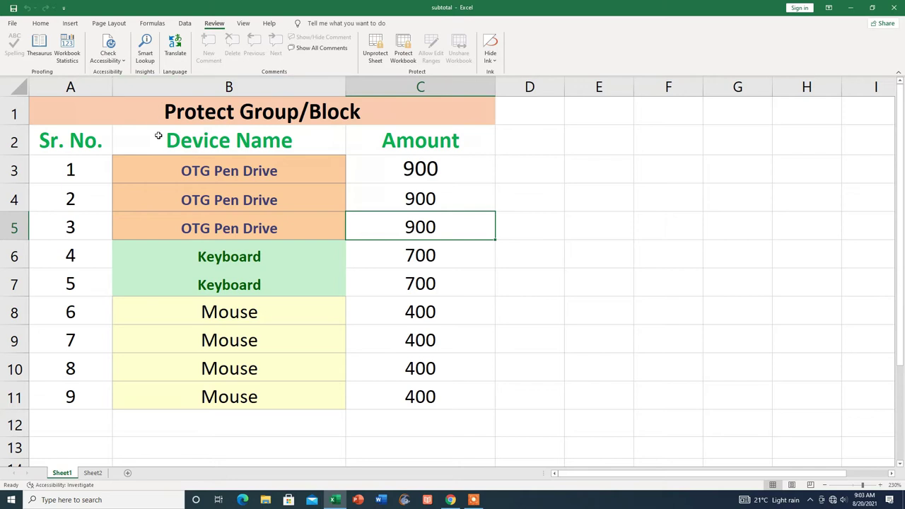
left_click(446, 171)
double_click(446, 172)
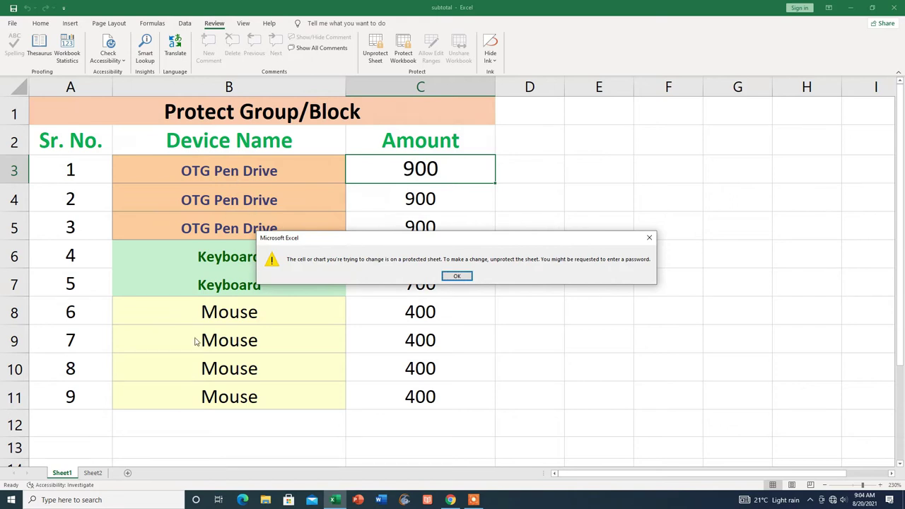
left_click(460, 276)
left_click(199, 319)
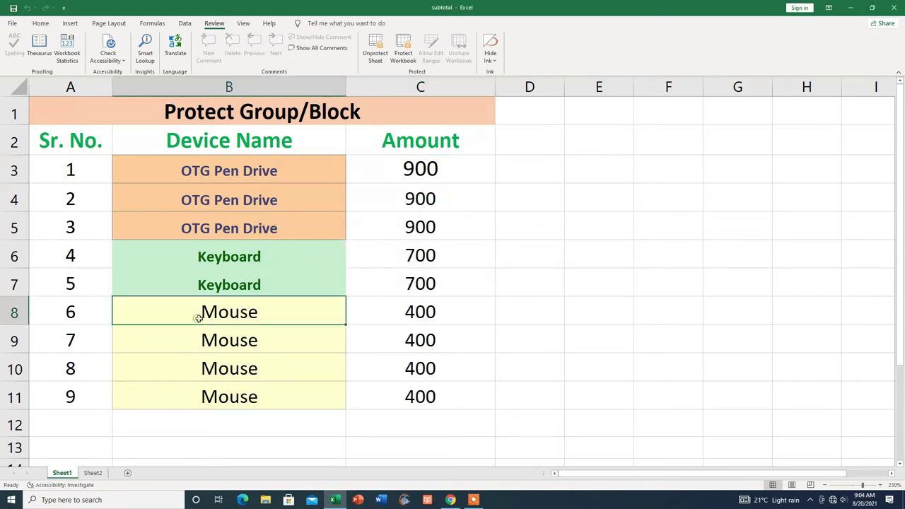
double_click(200, 322)
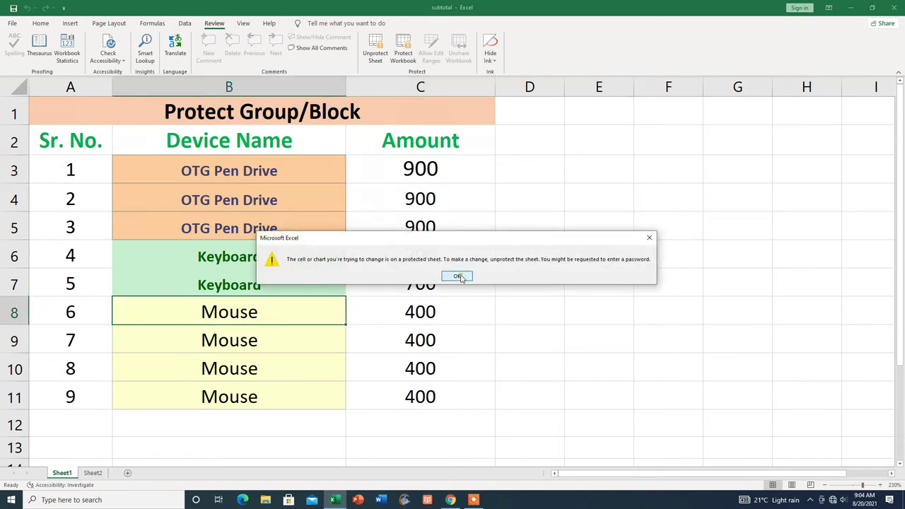
left_click(457, 276)
left_click(142, 83)
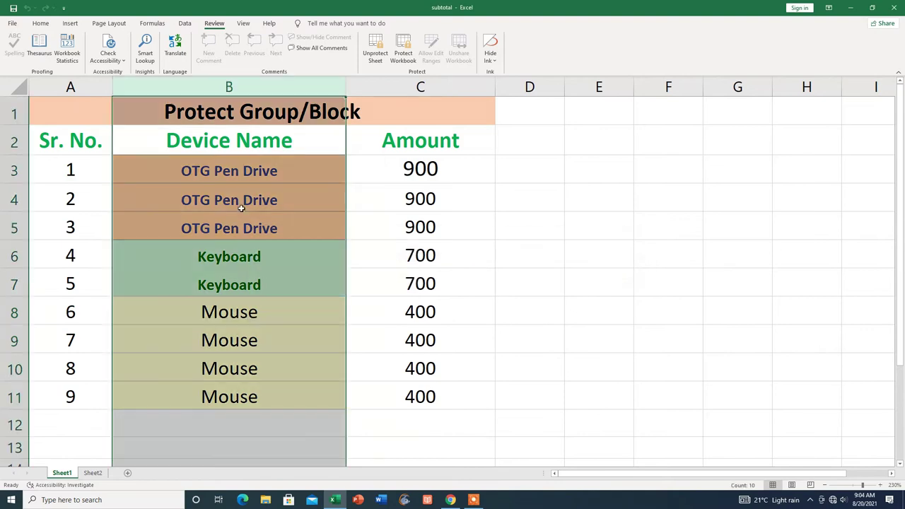
Insert two blank columns before the Device Name column.
right_click(150, 83)
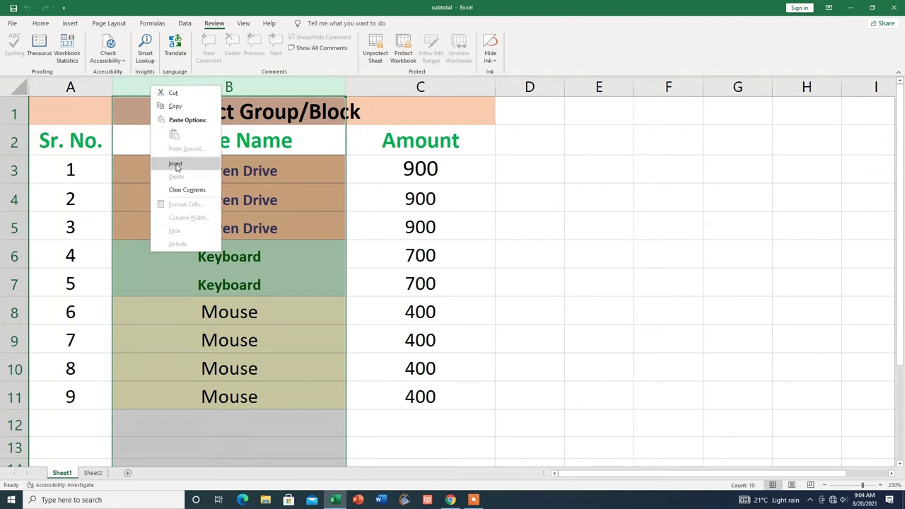
left_click(175, 164)
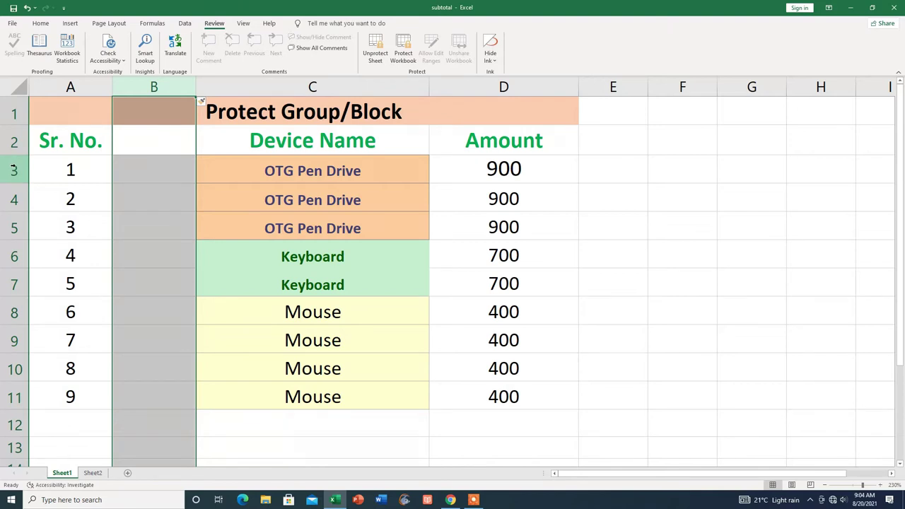
right_click(12, 166)
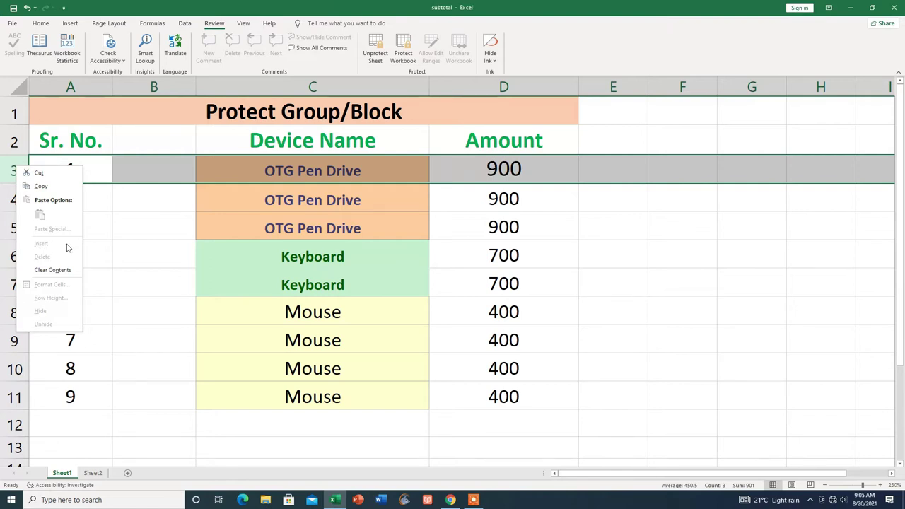
key("Escape")
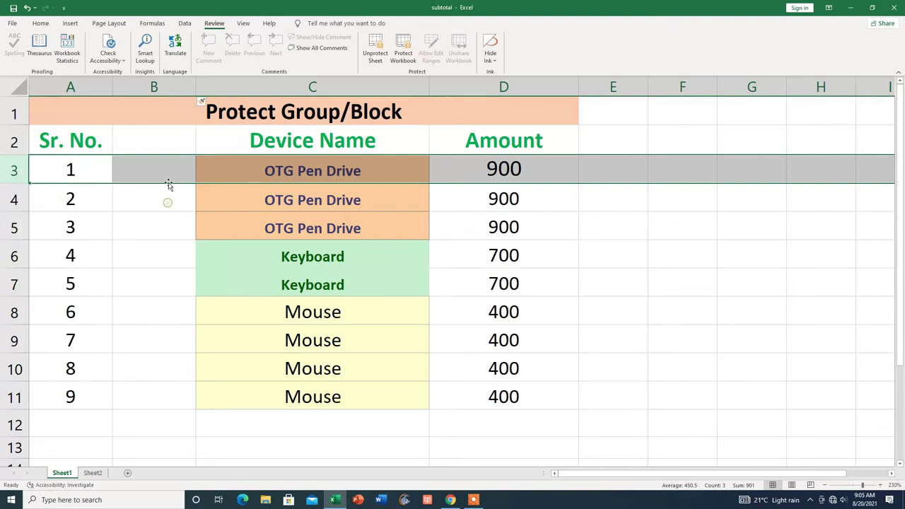
right_click(173, 85)
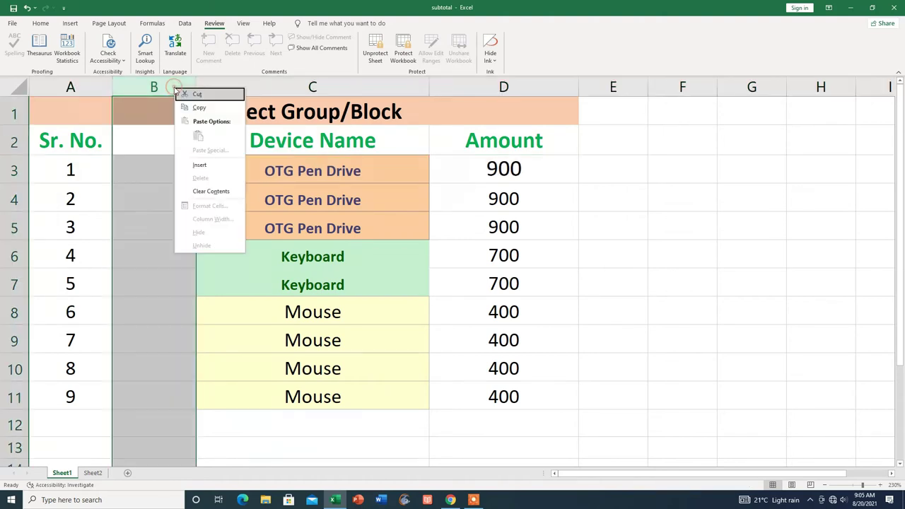
left_click(200, 165)
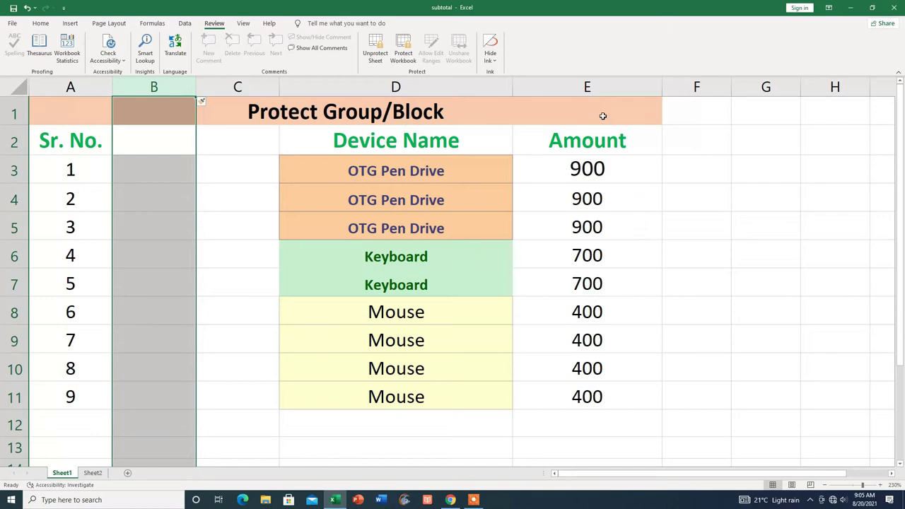
Undo both column insertions and deselect column B.
key("ctrl+z")
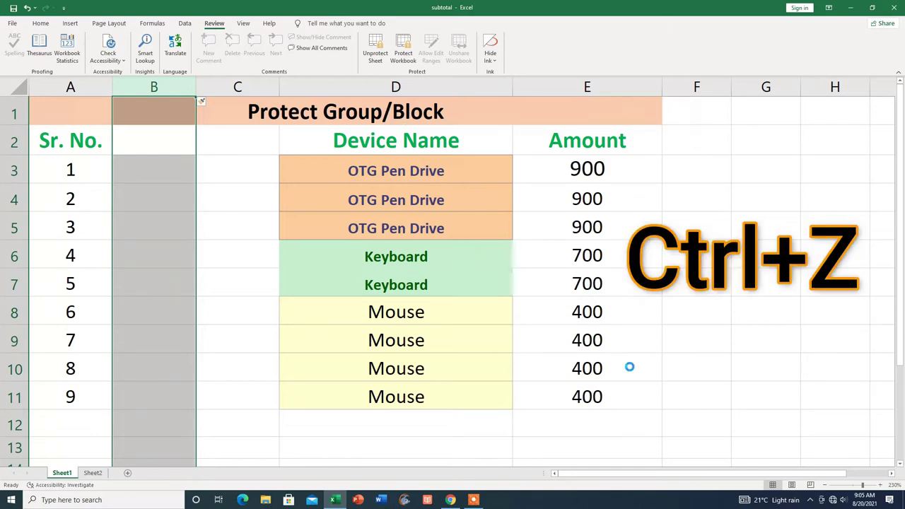
key("ctrl+z")
key("ctrl+z")
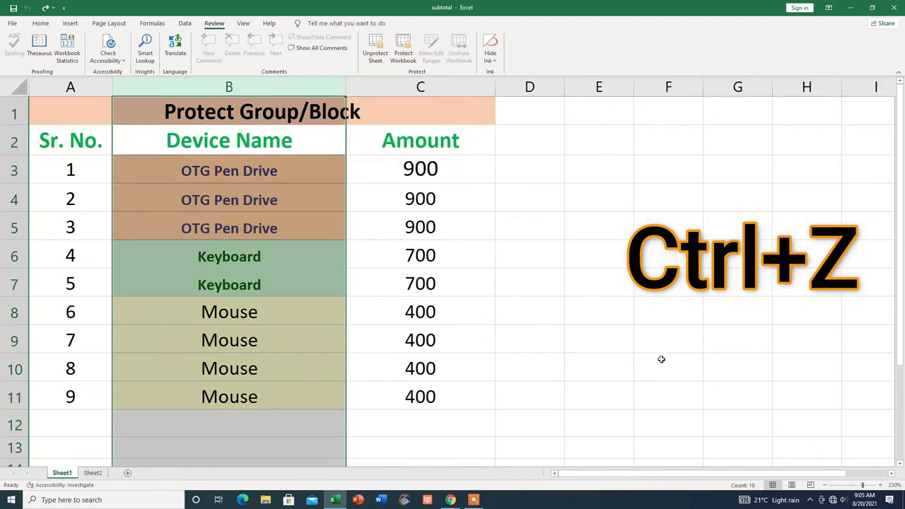
left_click(661, 359)
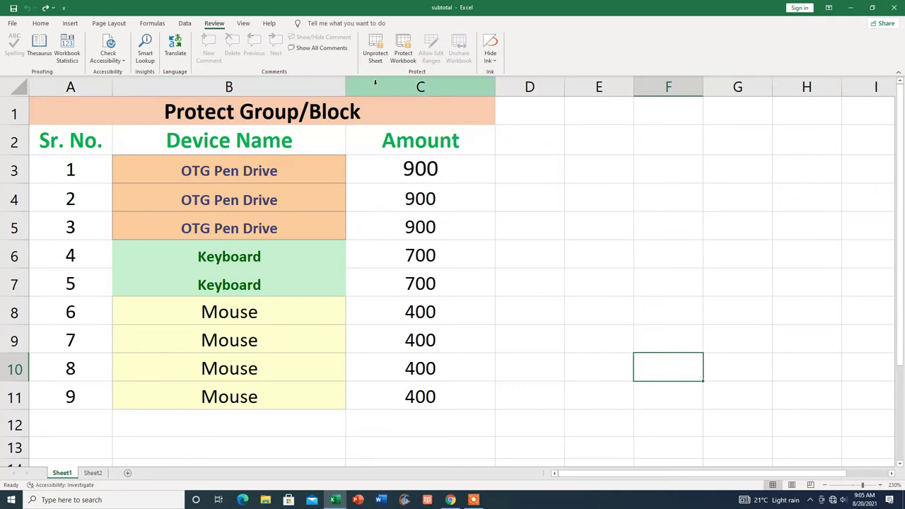
Unprotect the sheet and, in the new protection settings, untick Insert columns.
left_click(377, 54)
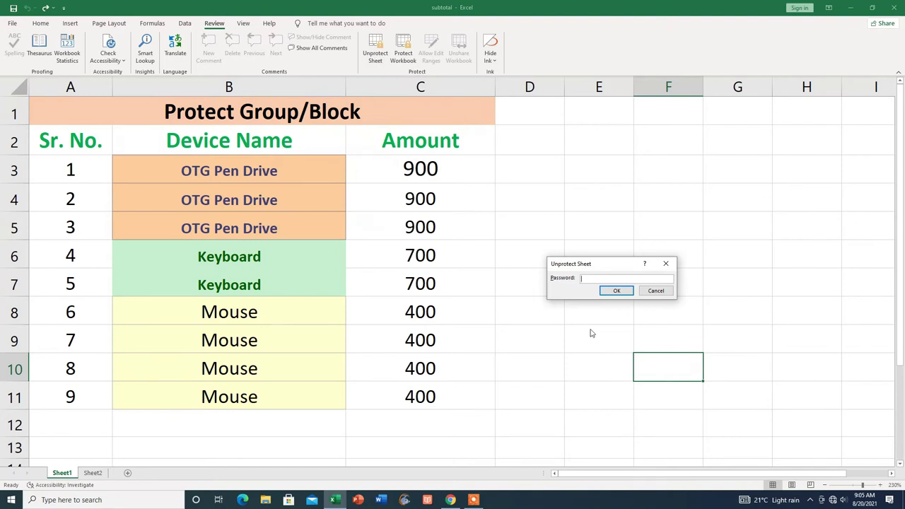
left_click(617, 290)
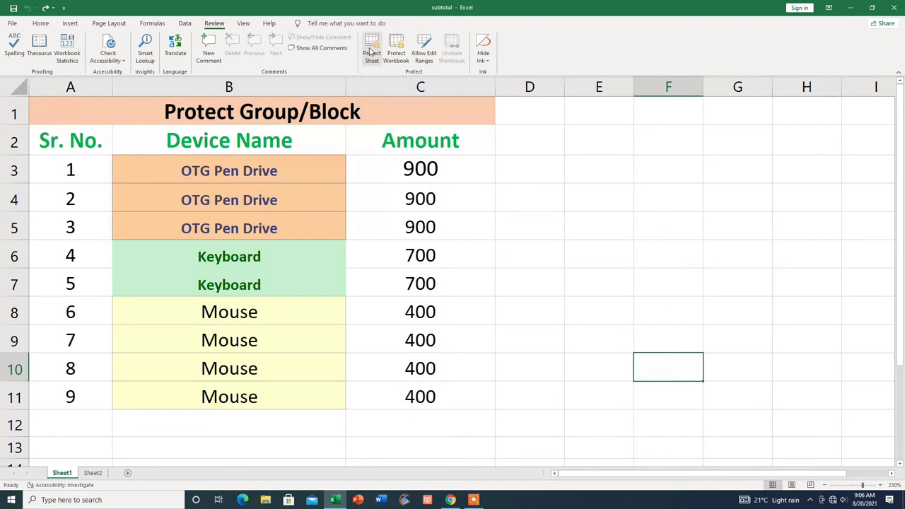
left_click(375, 58)
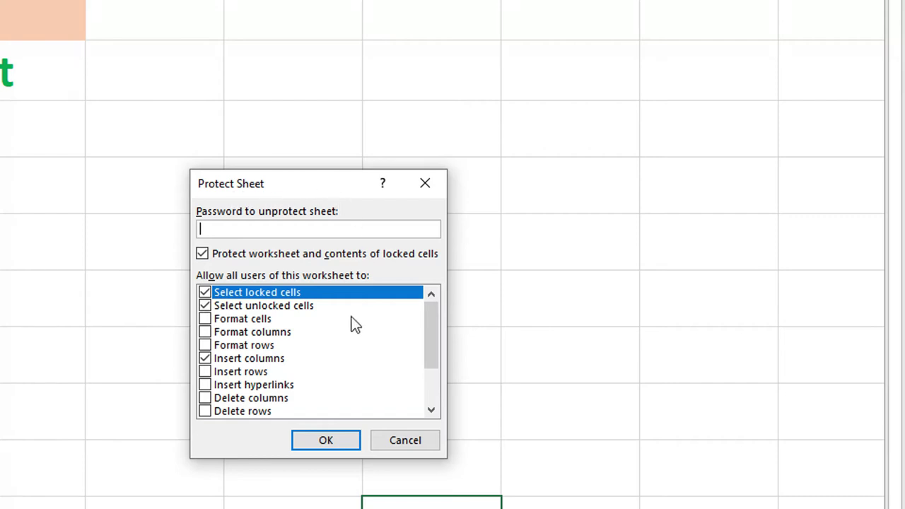
left_click(206, 359)
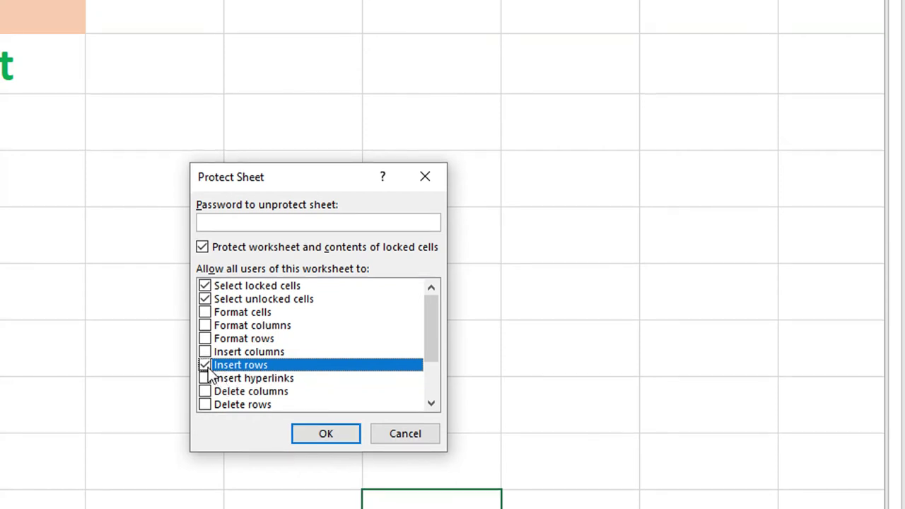
Enter and confirm a password to protect the sheet with Insert rows allowed.
left_click(225, 222)
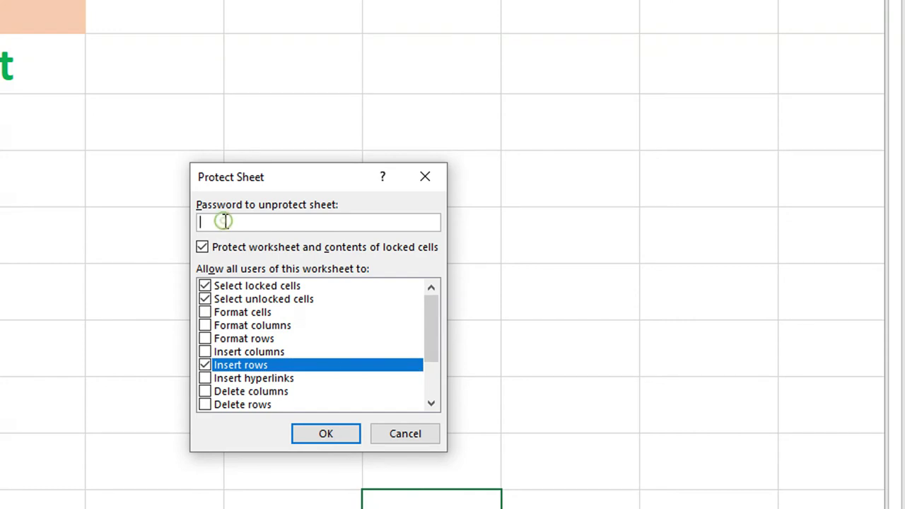
left_click(320, 436)
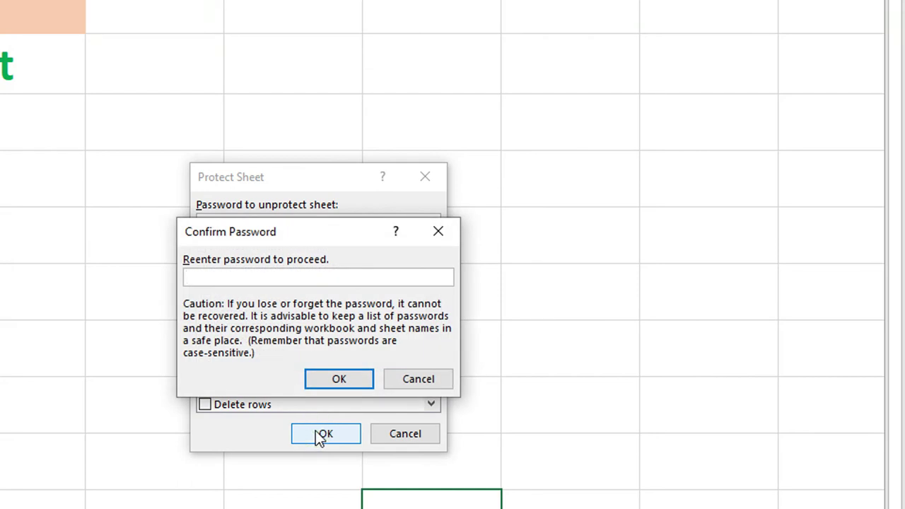
left_click(355, 382)
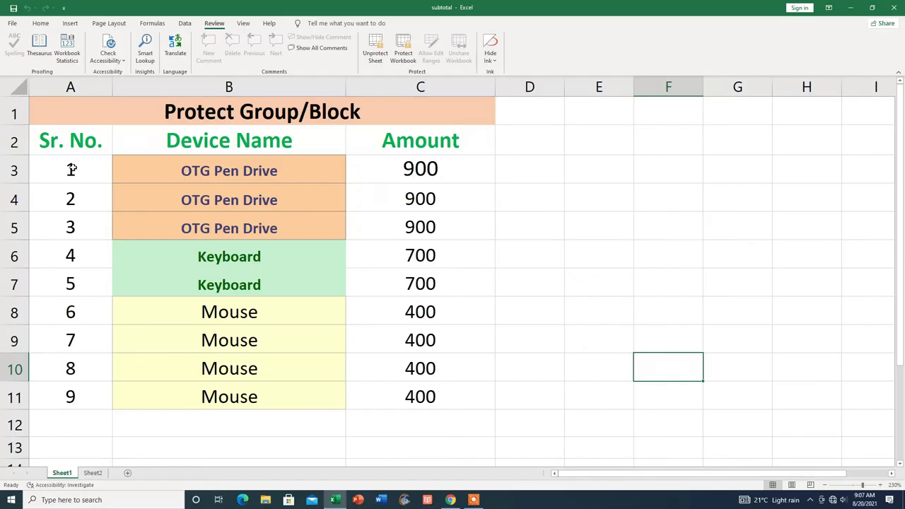
left_click(70, 170)
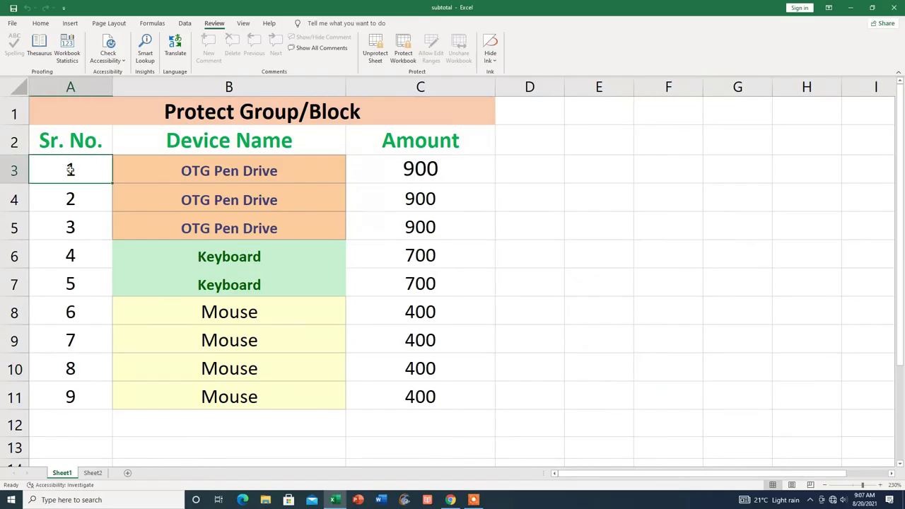
double_click(71, 172)
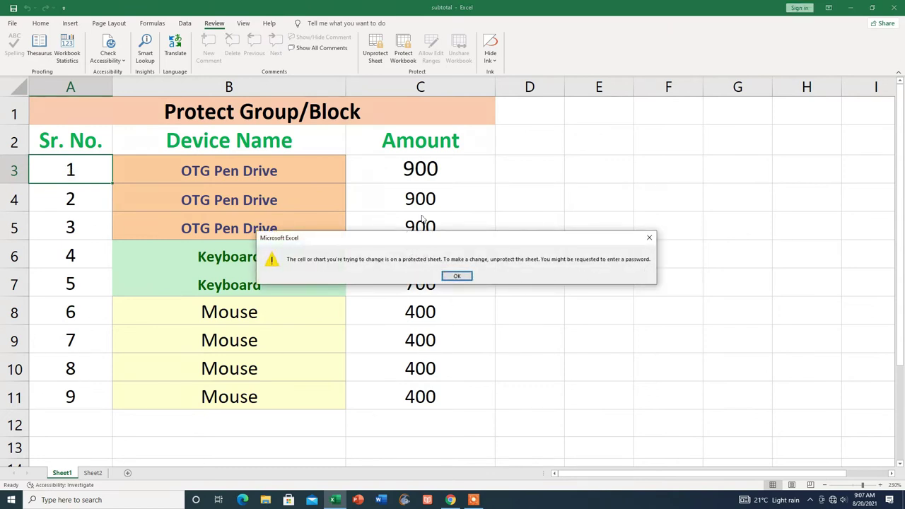
left_click(457, 276)
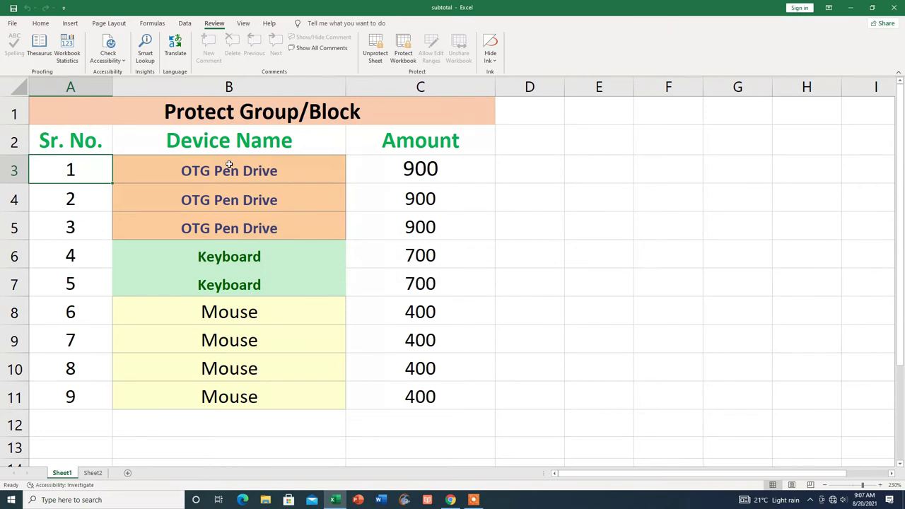
left_click(285, 231, "shift")
left_click(284, 230)
double_click(285, 231)
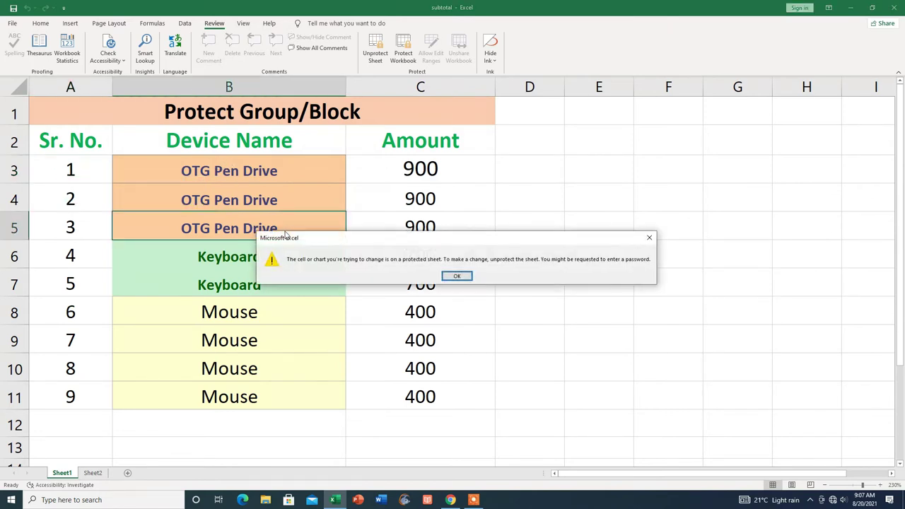
left_click(457, 276)
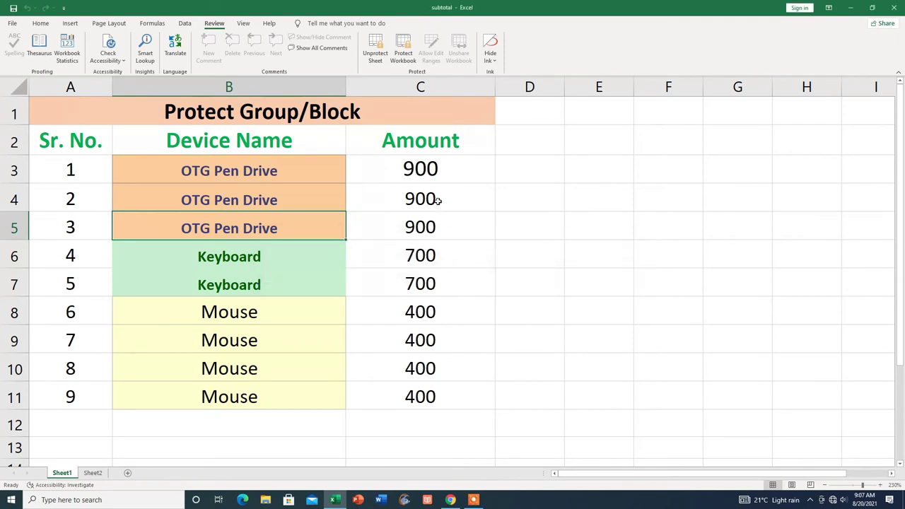
left_click(438, 200)
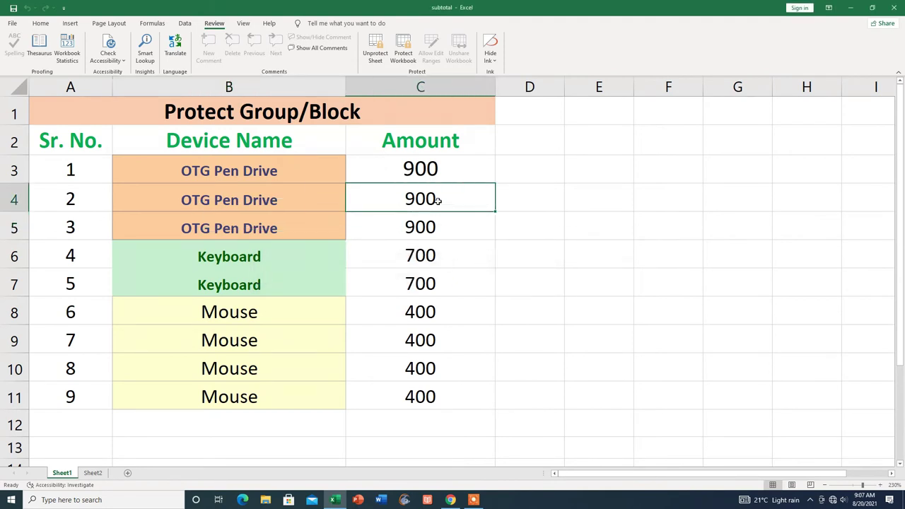
double_click(439, 201)
left_click(459, 276)
right_click(145, 83)
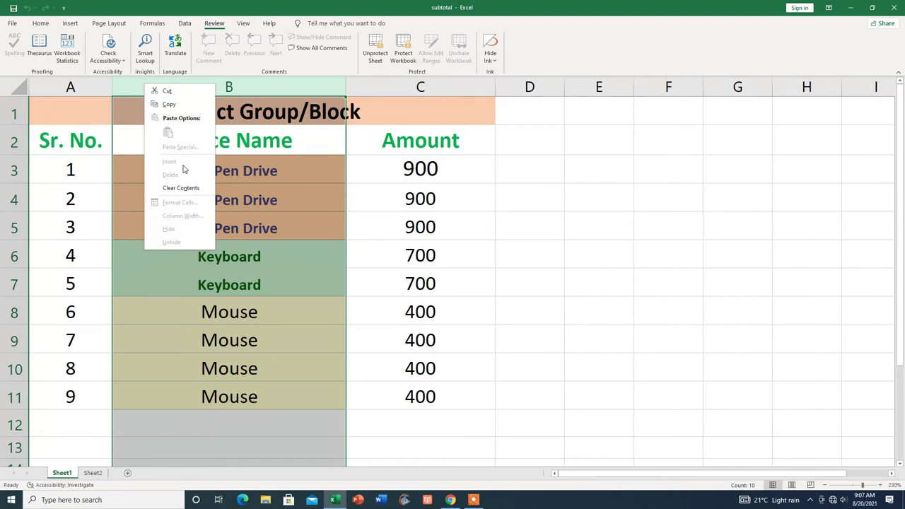
left_click(375, 267)
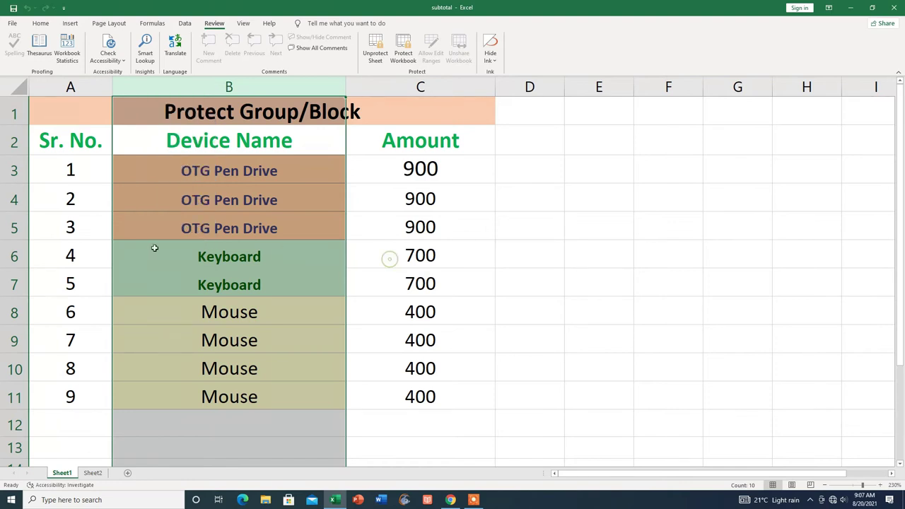
left_click(552, 336)
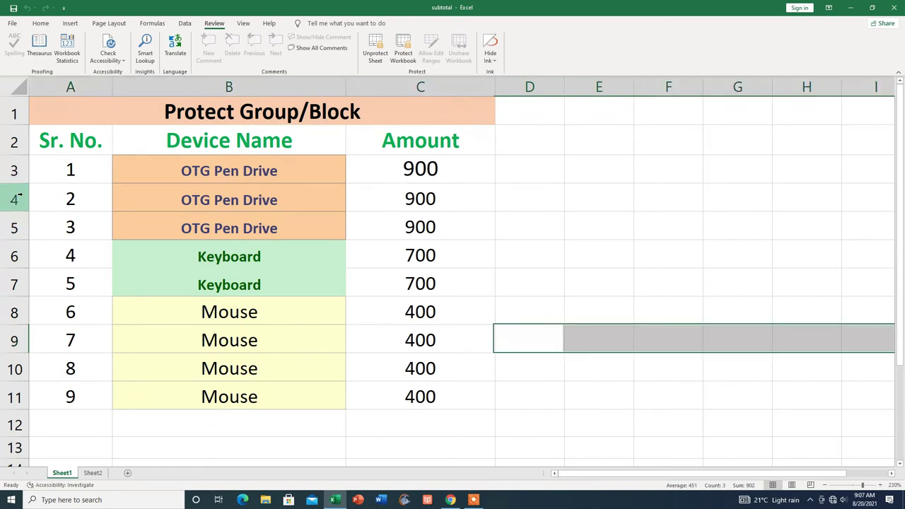
right_click(19, 199)
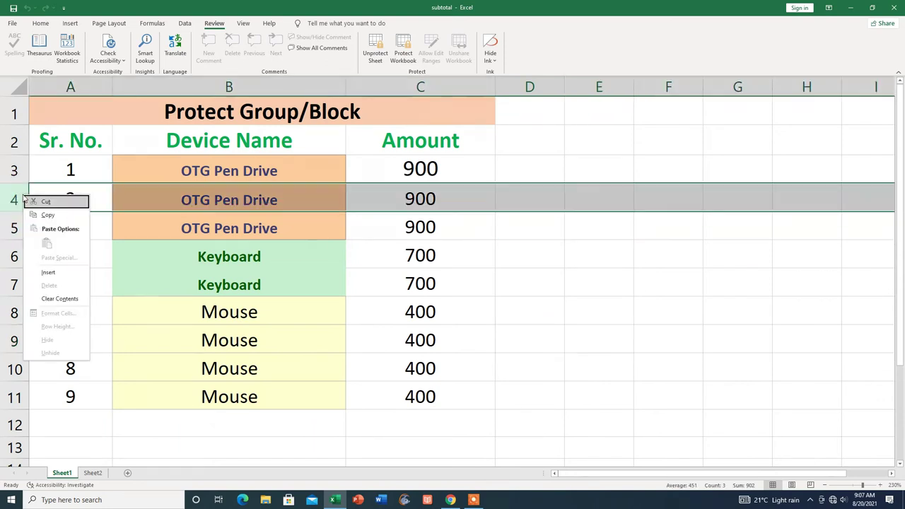
left_click(48, 272)
left_click(501, 276)
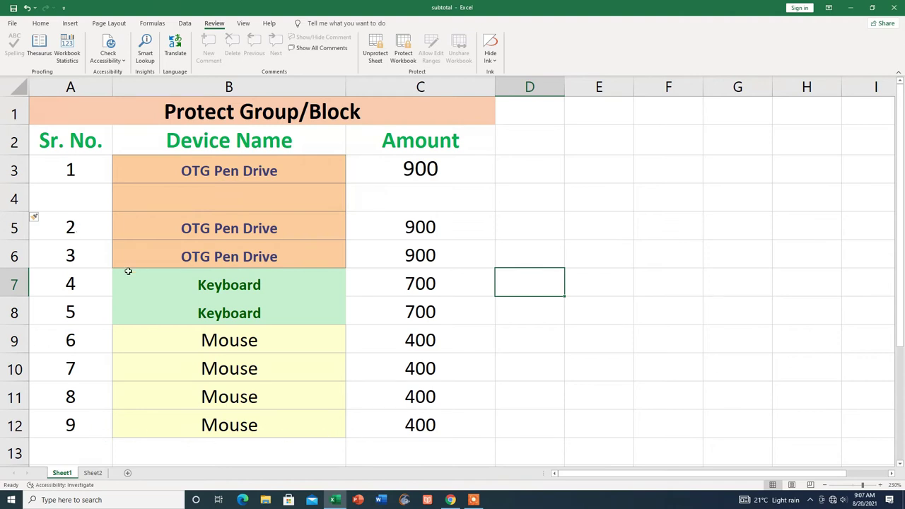
key("ctrl+z")
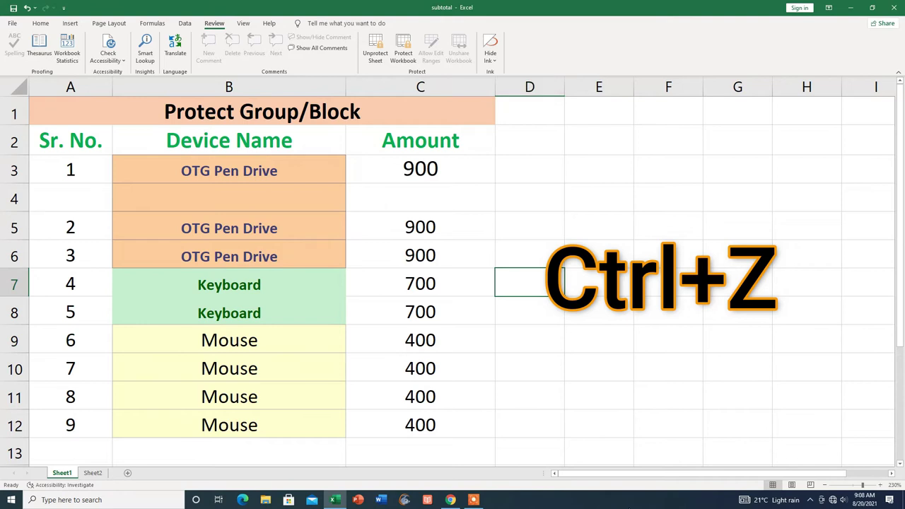
key("ctrl+z")
left_click(599, 367)
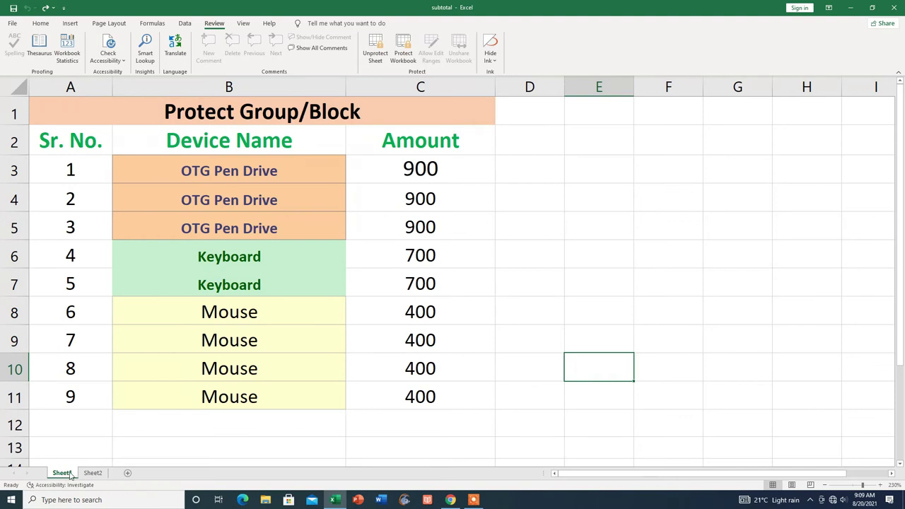
Add Sheet3 and Sheet4, then delete both, leaving Sheet1 and Sheet2.
left_click(128, 474)
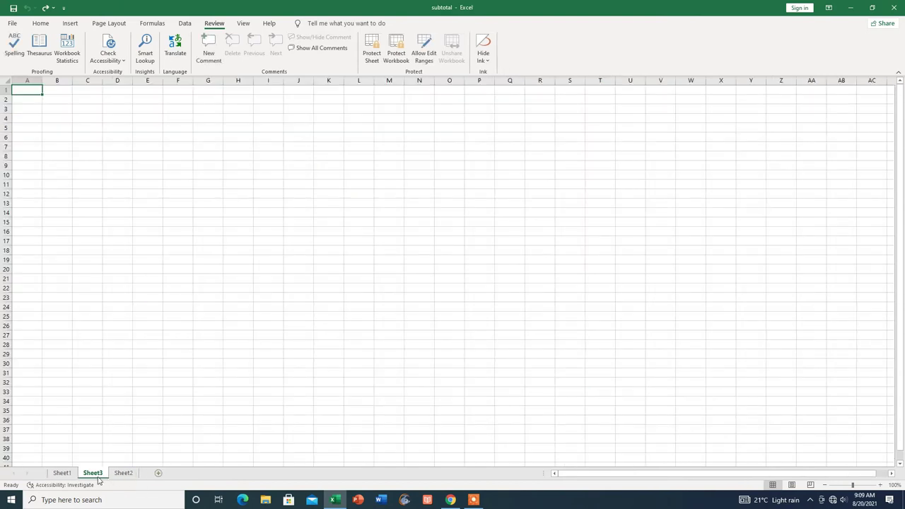
left_click(158, 474)
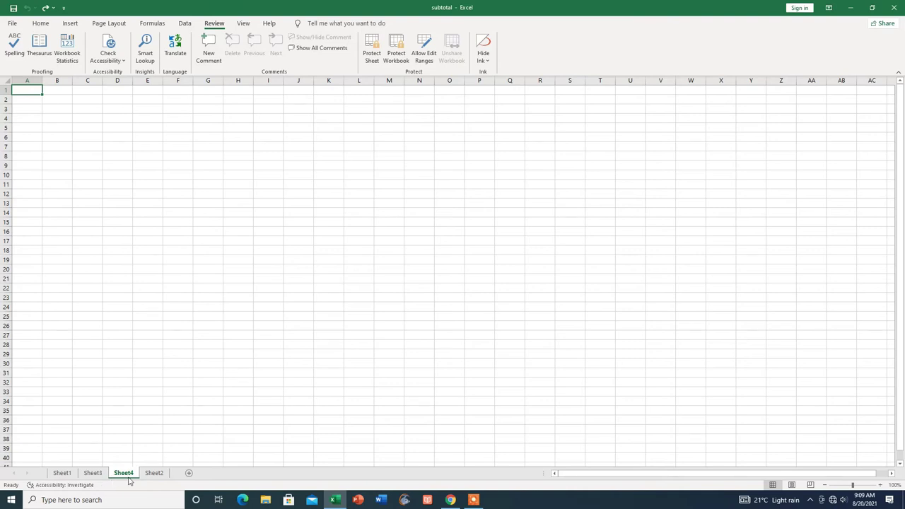
right_click(96, 475)
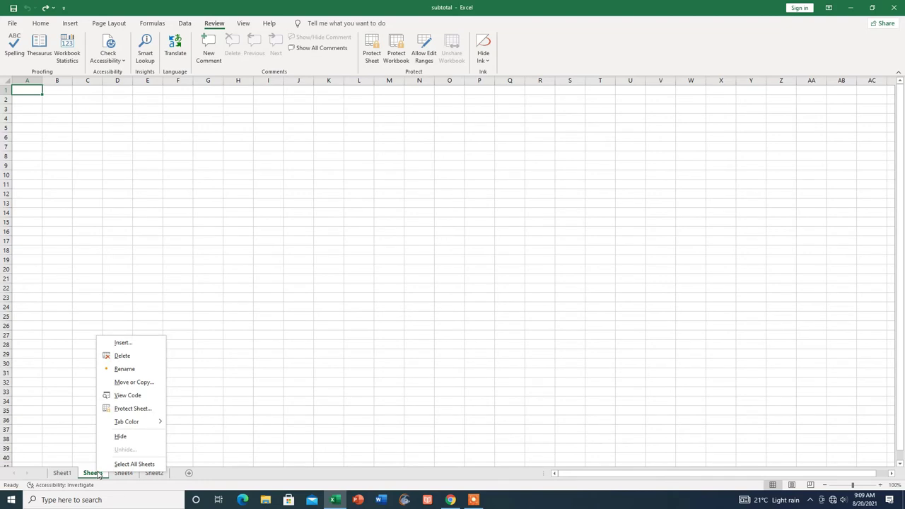
left_click(123, 357)
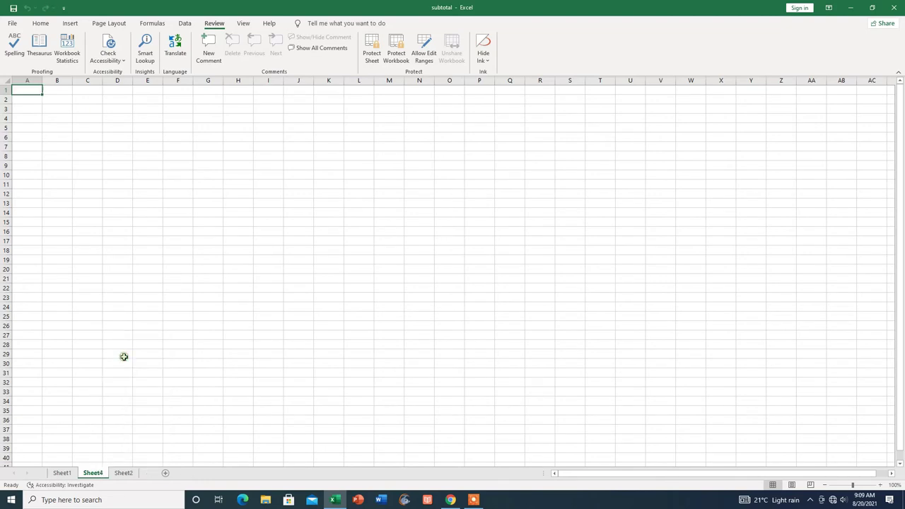
right_click(101, 475)
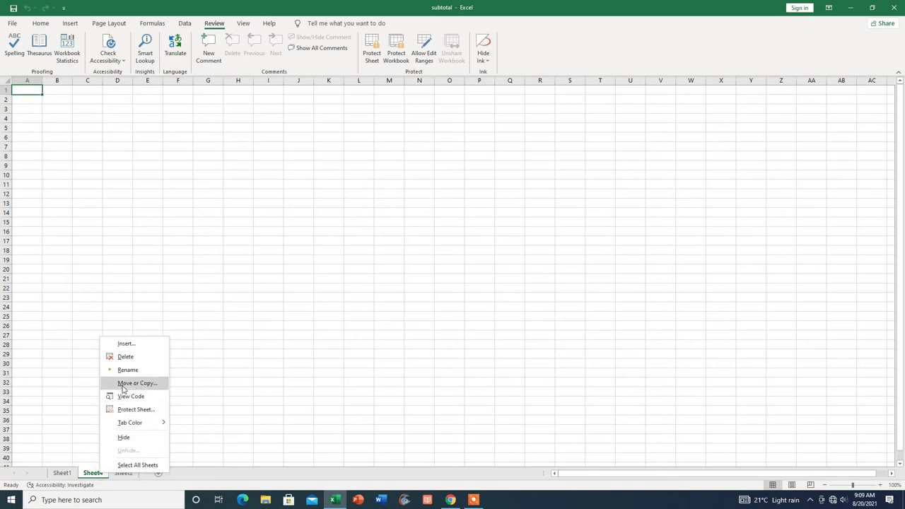
left_click(125, 357)
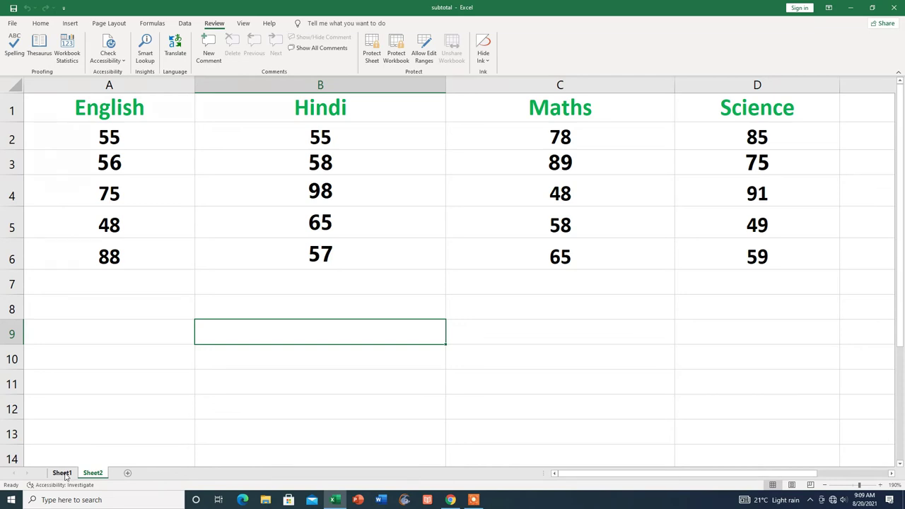
Rename Sheet1 to 'A'.
right_click(63, 474)
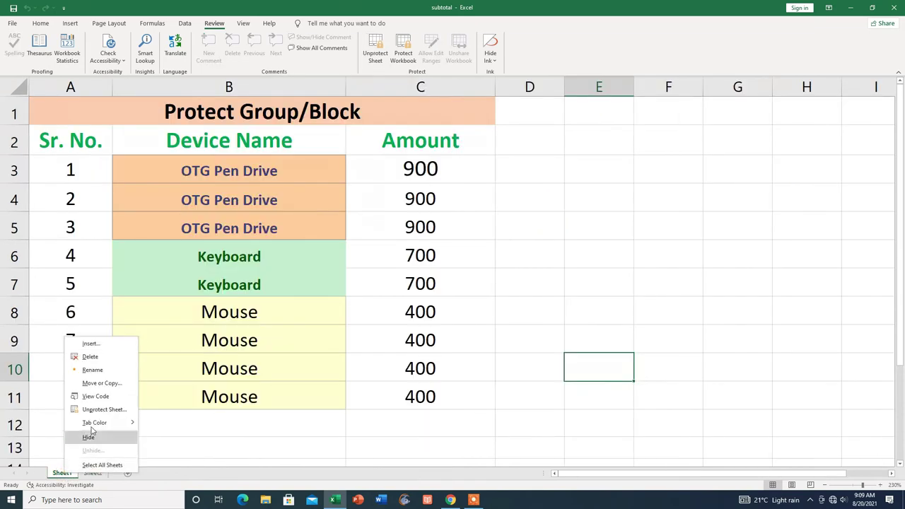
left_click(92, 371)
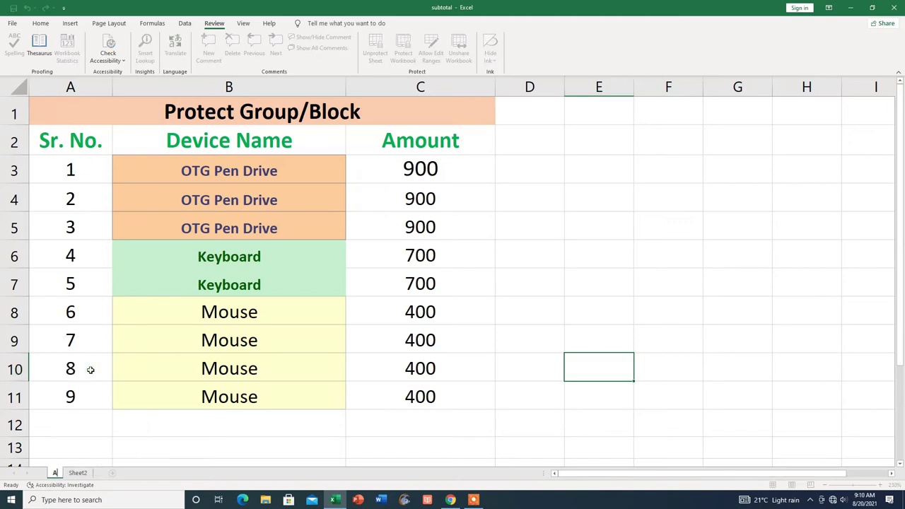
type("A")
Set sheet A's tab colour to green.
right_click(56, 475)
mouse_move(89, 423)
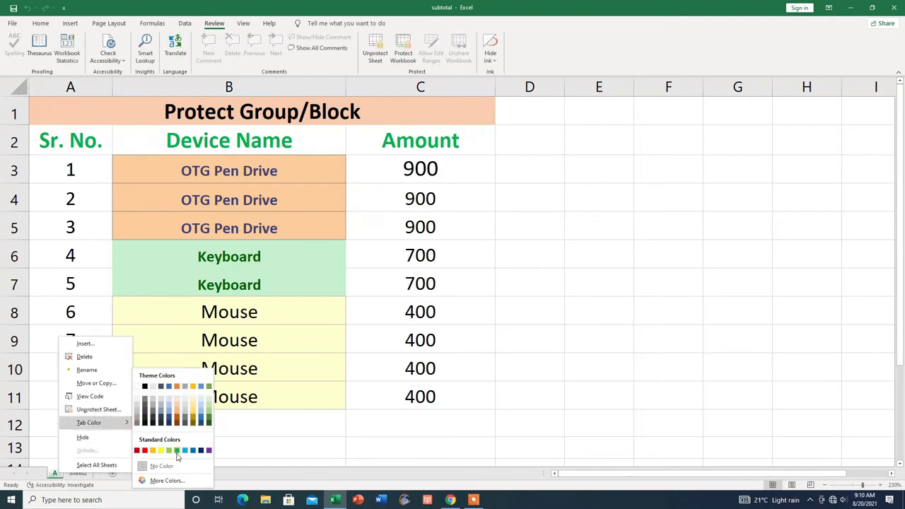
left_click(180, 451)
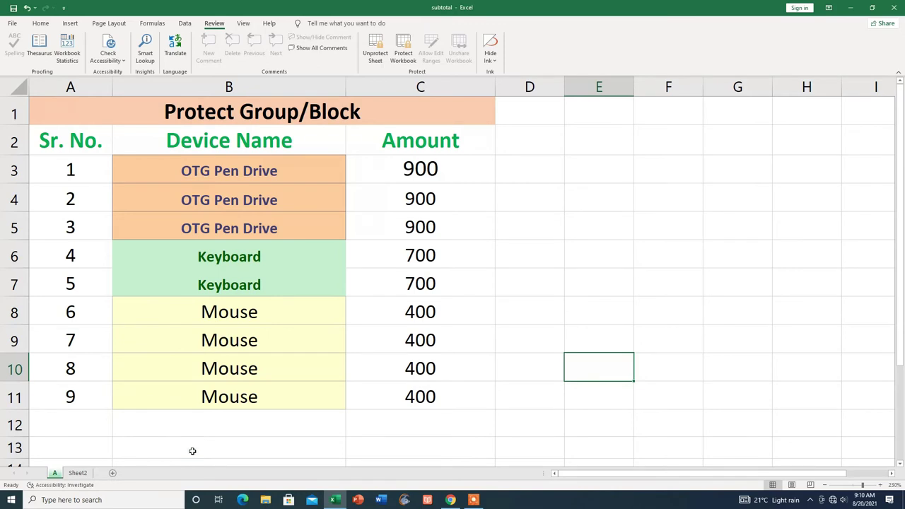
left_click(192, 451)
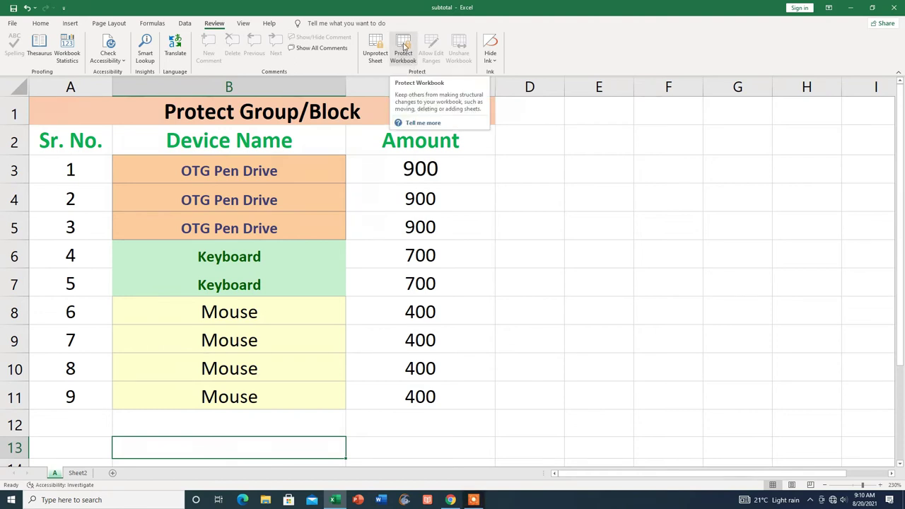
Protect the workbook structure with a password, entering it and then confirming it.
left_click(404, 46)
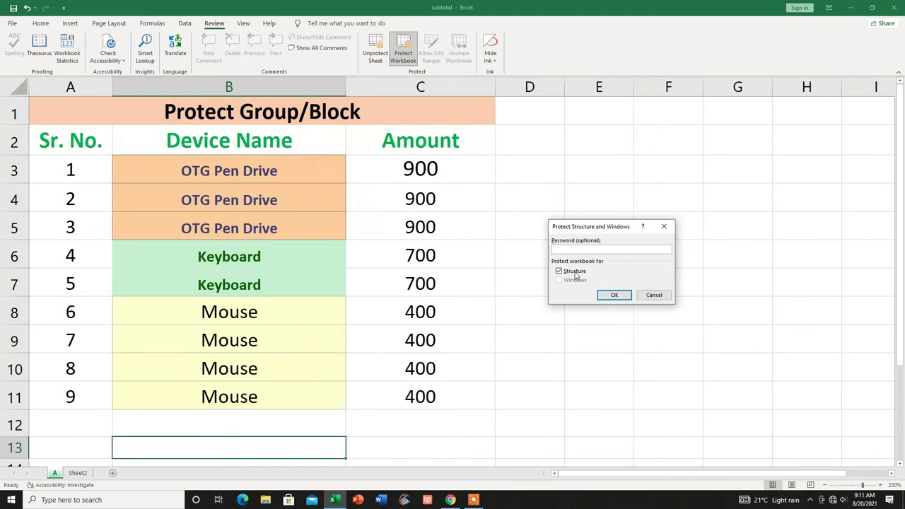
left_click(616, 297)
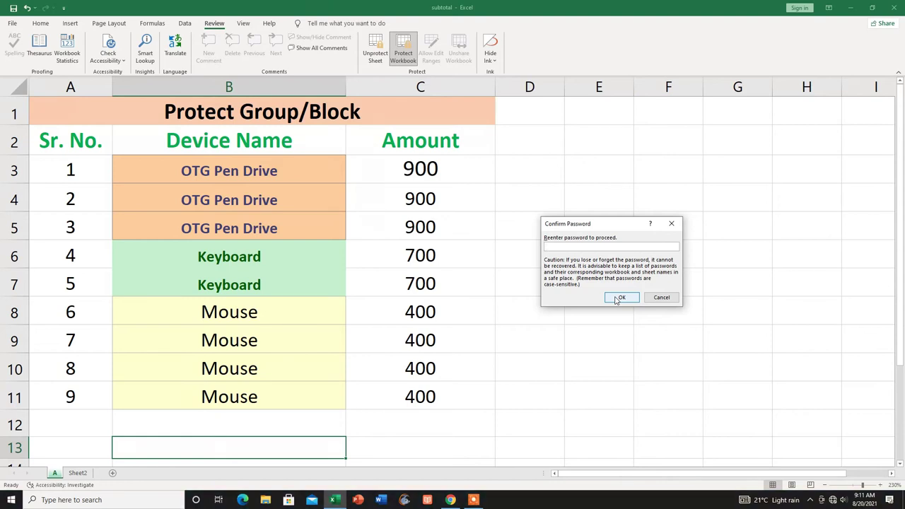
left_click(622, 297)
left_click(554, 312)
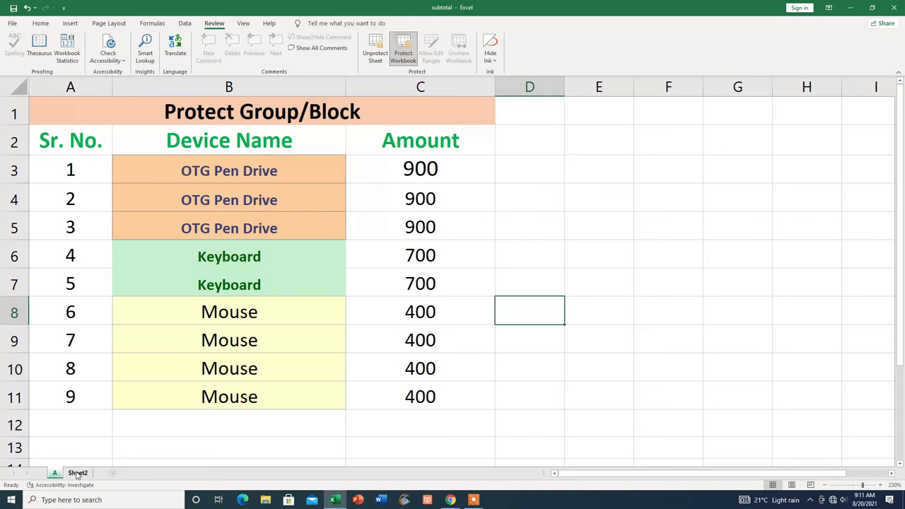
Show Sheet2's sheet menu with its options greyed out, then dismiss it unchanged.
right_click(78, 474)
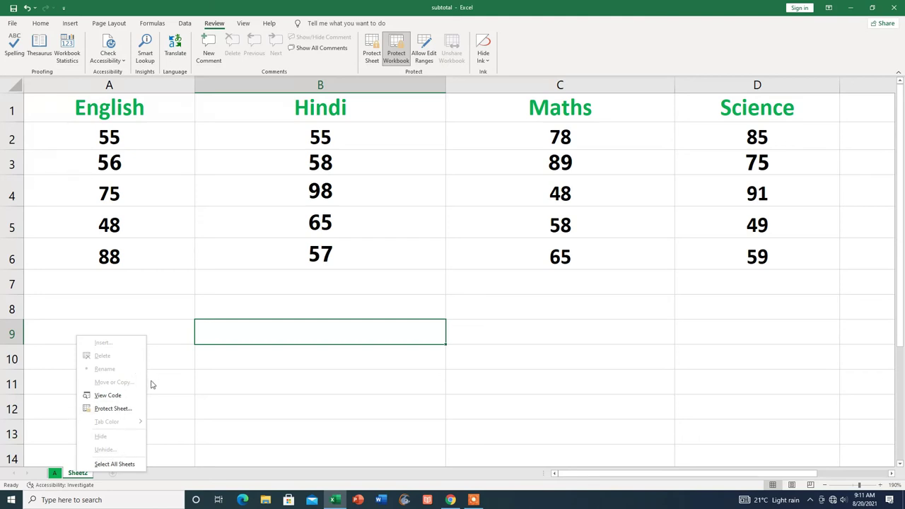
left_click(191, 432)
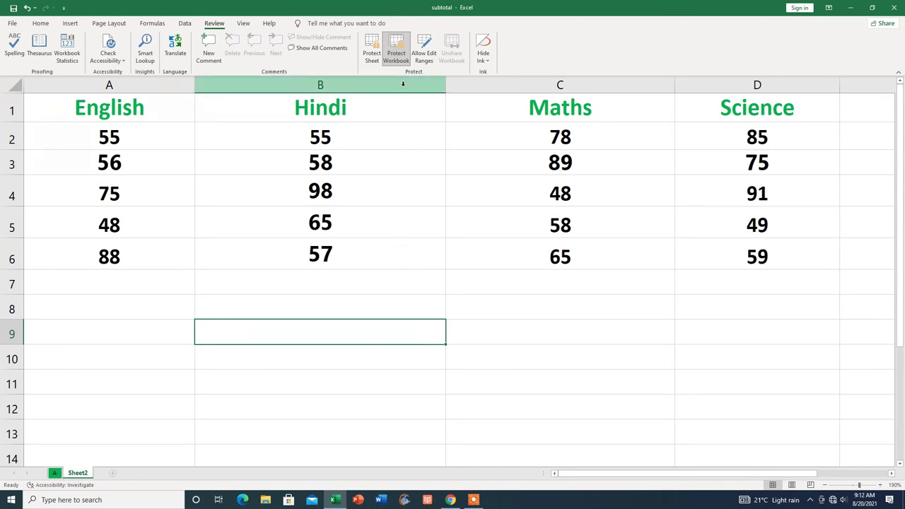
Unprotect the workbook structure by entering its password.
left_click(398, 50)
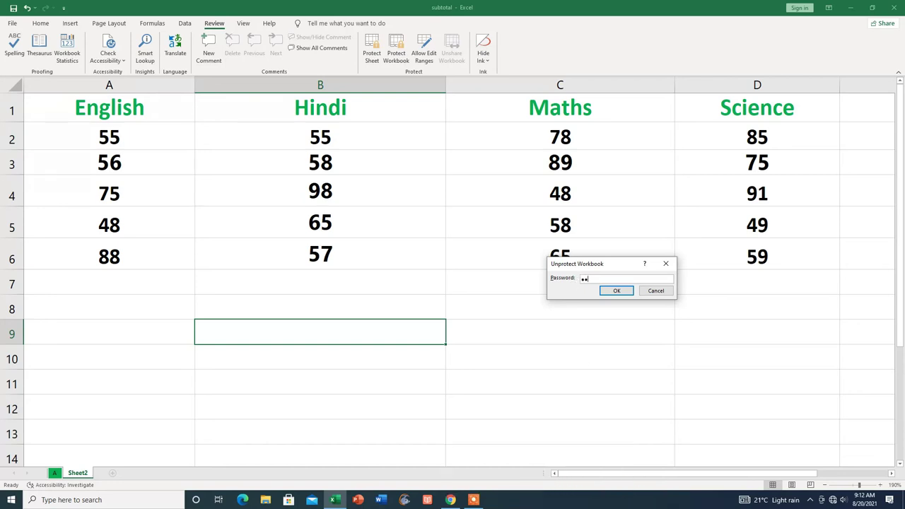
left_click(617, 291)
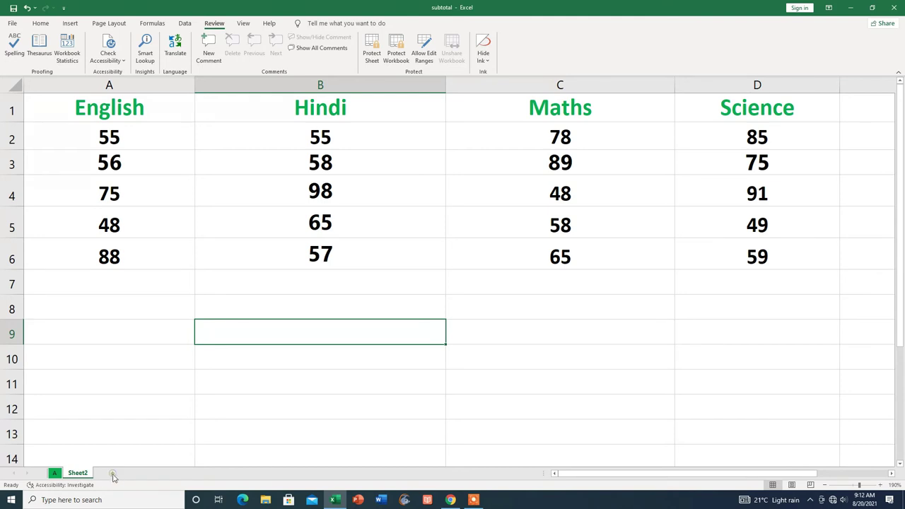
Add two new sheets, Sheet5 and Sheet6, and rename Sheet2 to B.
left_click(113, 475)
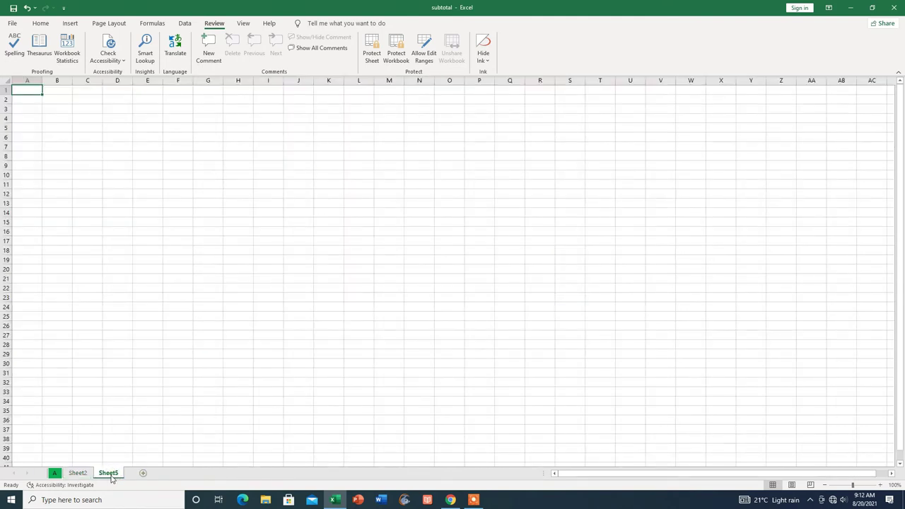
left_click(143, 473)
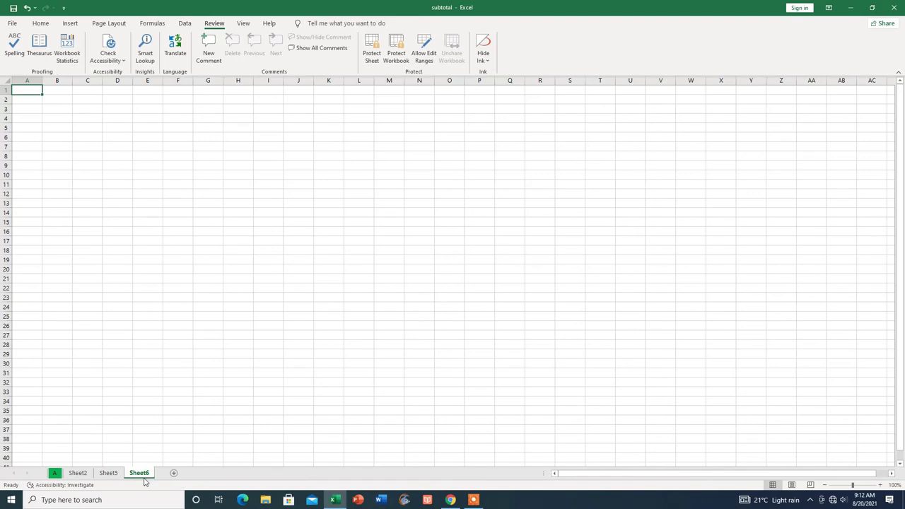
right_click(78, 474)
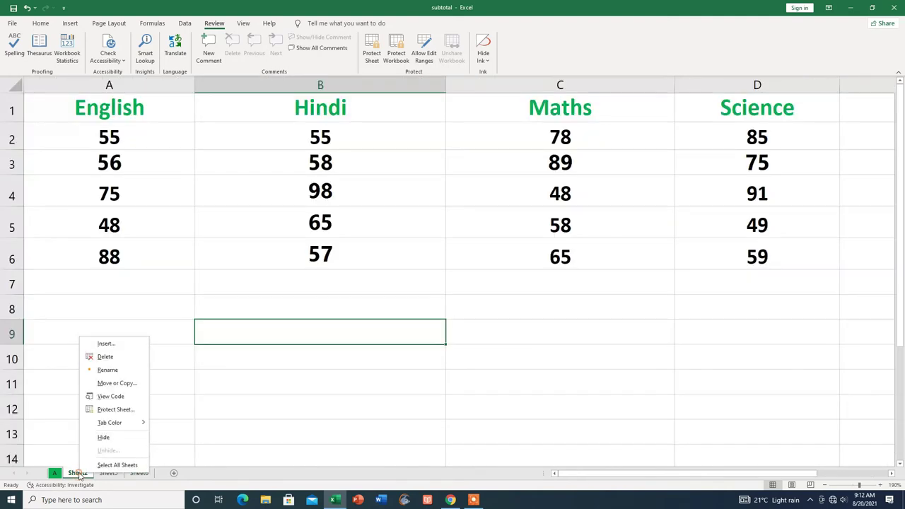
left_click(109, 371)
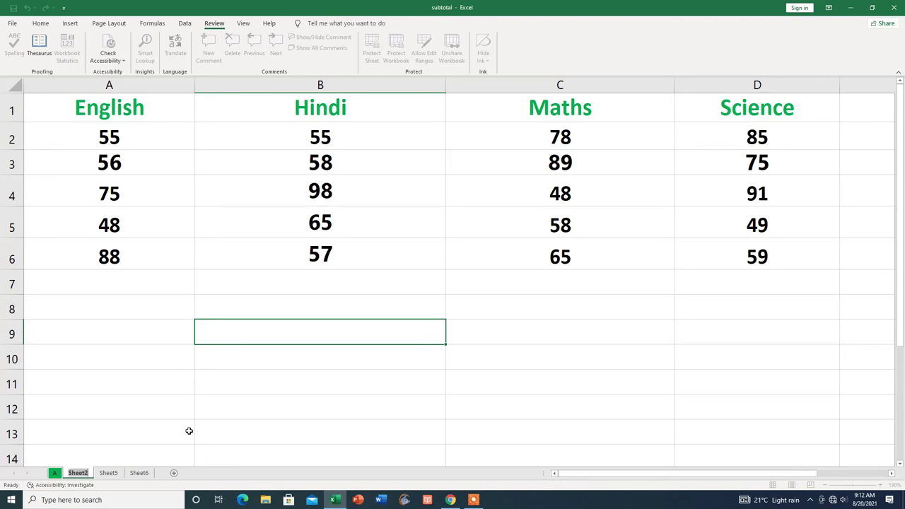
type("B")
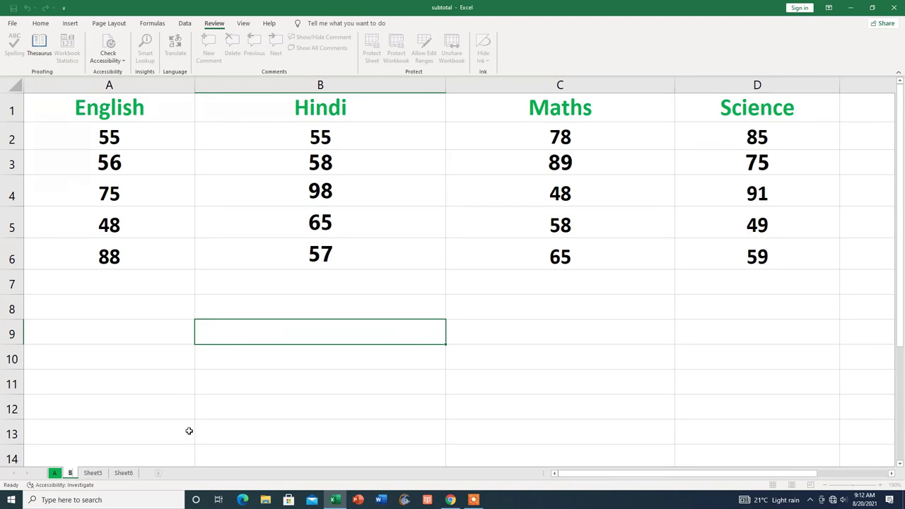
left_click(203, 429)
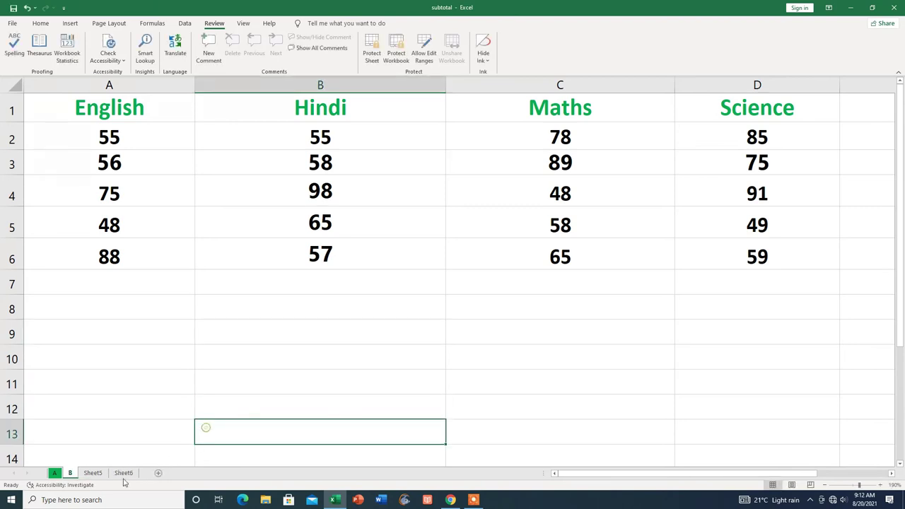
Colour sheet B's tab green.
right_click(71, 474)
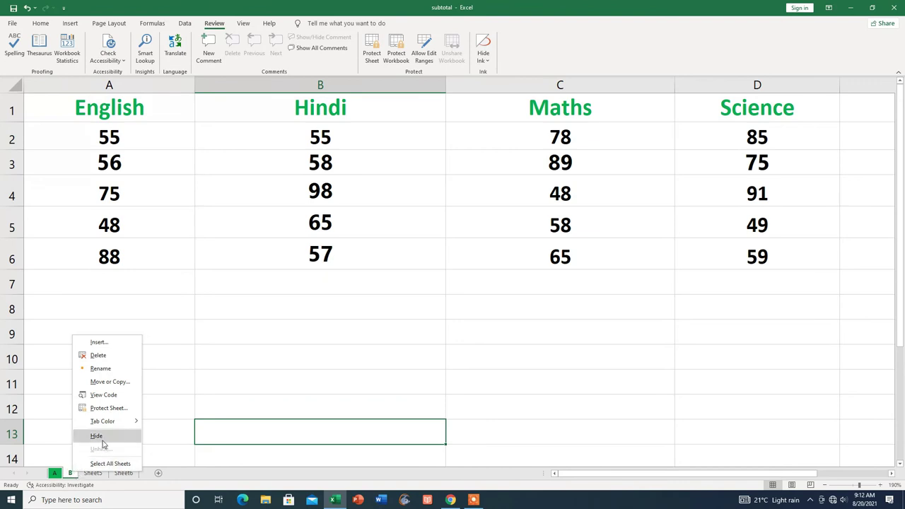
mouse_move(103, 421)
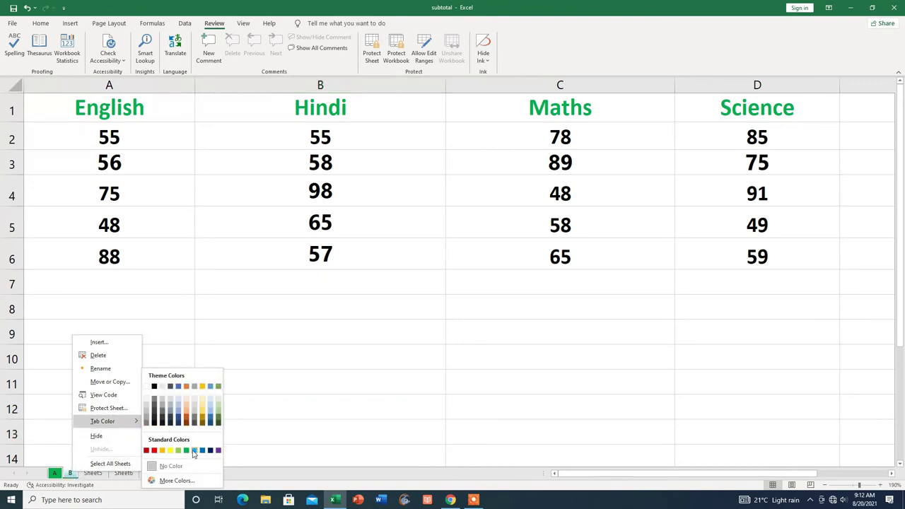
left_click(194, 451)
left_click(241, 407)
left_click(231, 385)
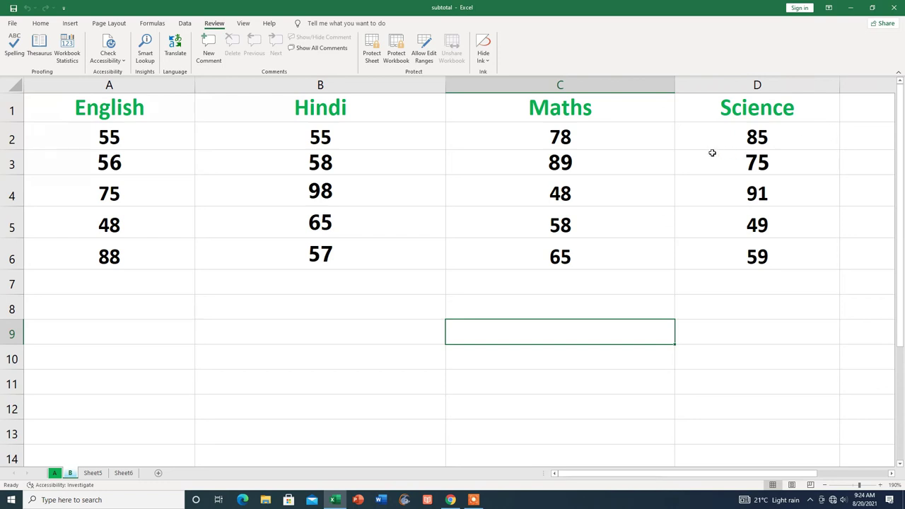
Create a password-protected edit range titled 'maths and Science' referring to $C$2:$D$6.
left_click(424, 57)
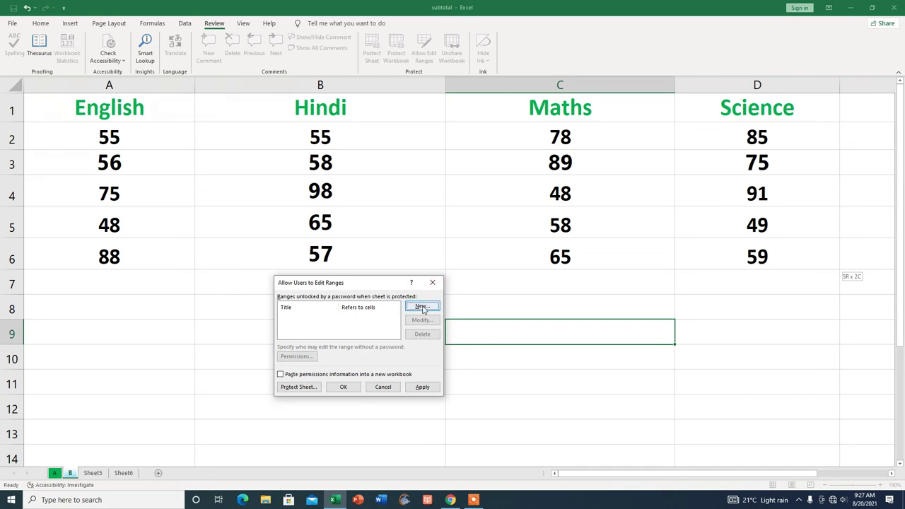
left_click(423, 307)
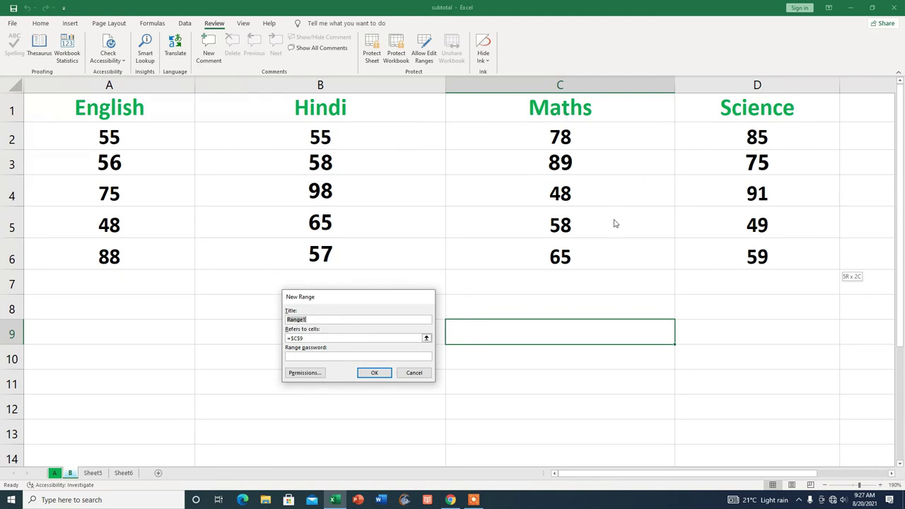
left_click(337, 317)
double_click(357, 322)
type("maths and Science")
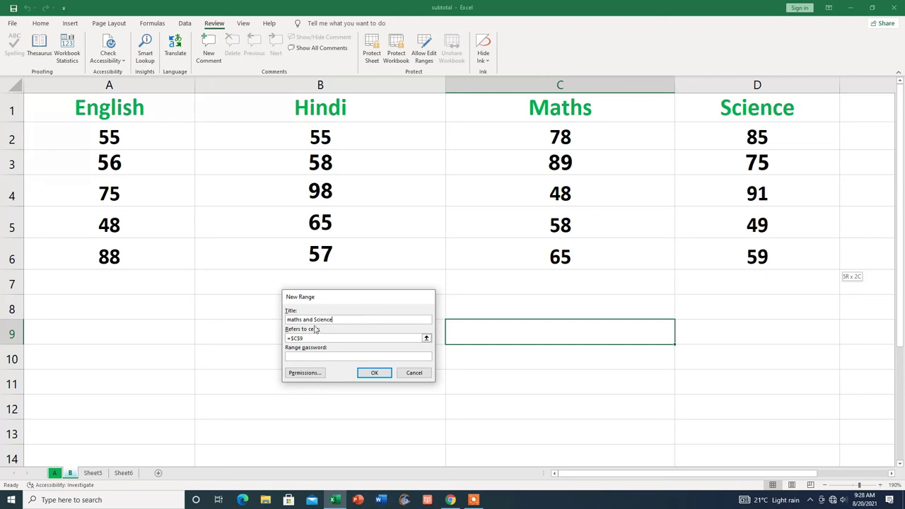
left_click_drag(353, 337, 308, 338)
key("BackSpace")
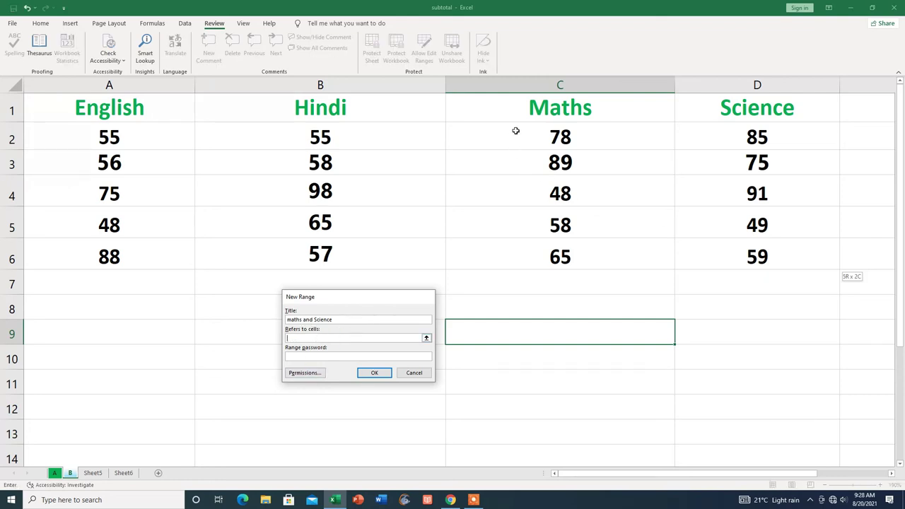
left_click_drag(516, 131, 714, 256)
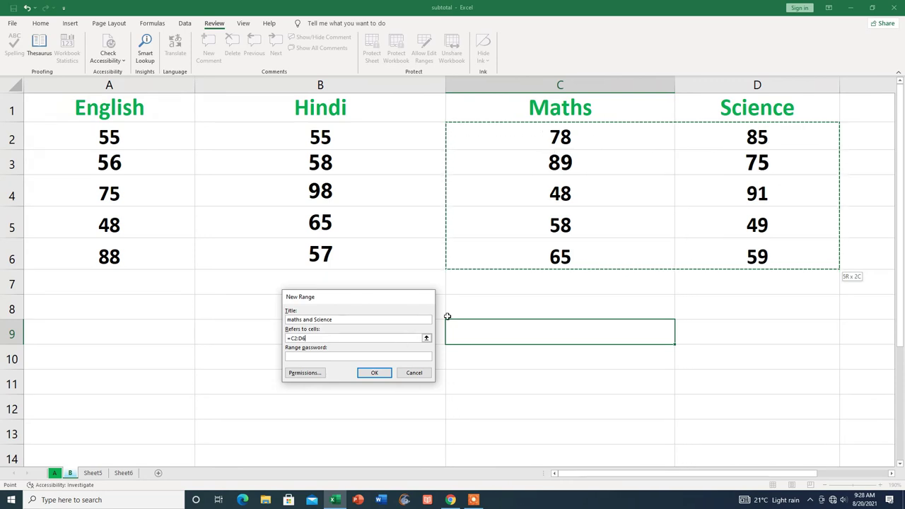
left_click(314, 357)
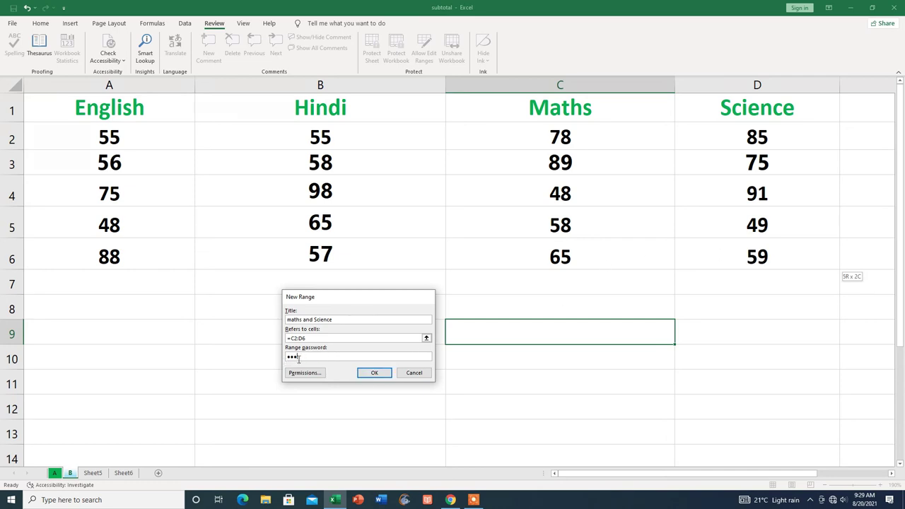
left_click(375, 373)
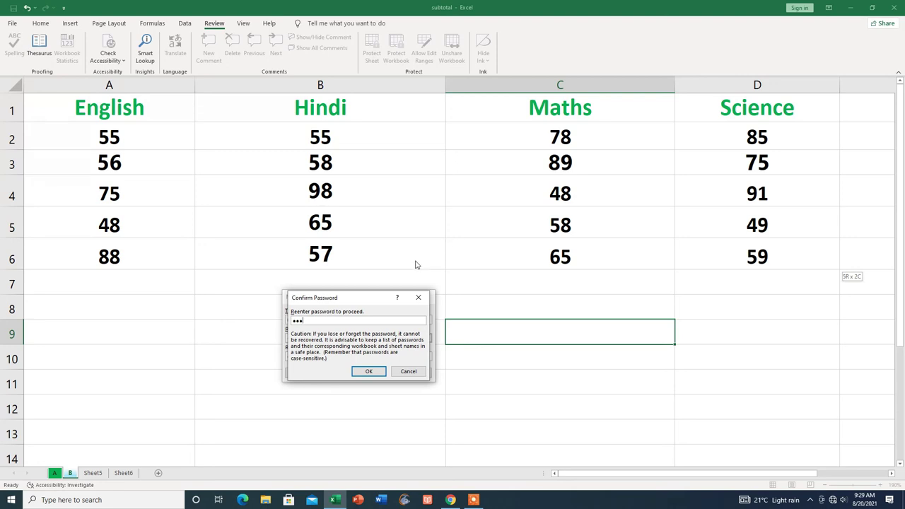
left_click(366, 375)
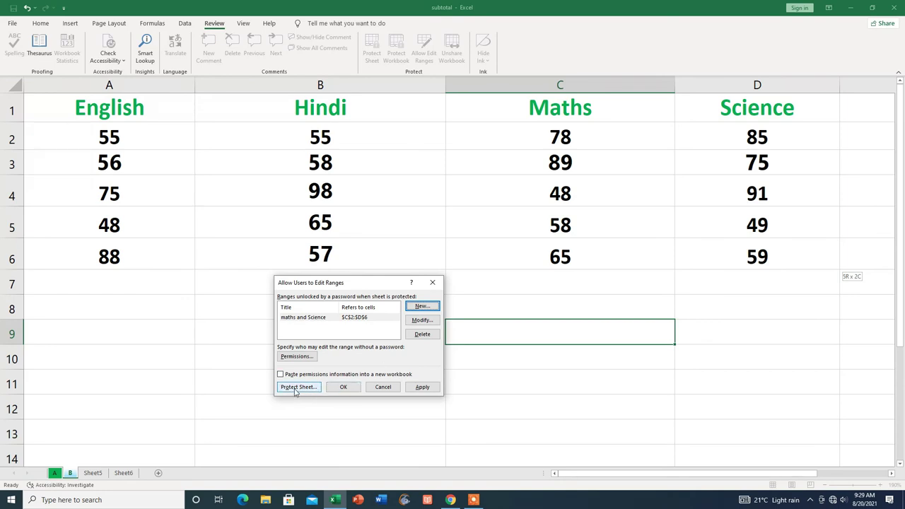
Protect sheet B with a password, entering it and then confirming it.
left_click(296, 389)
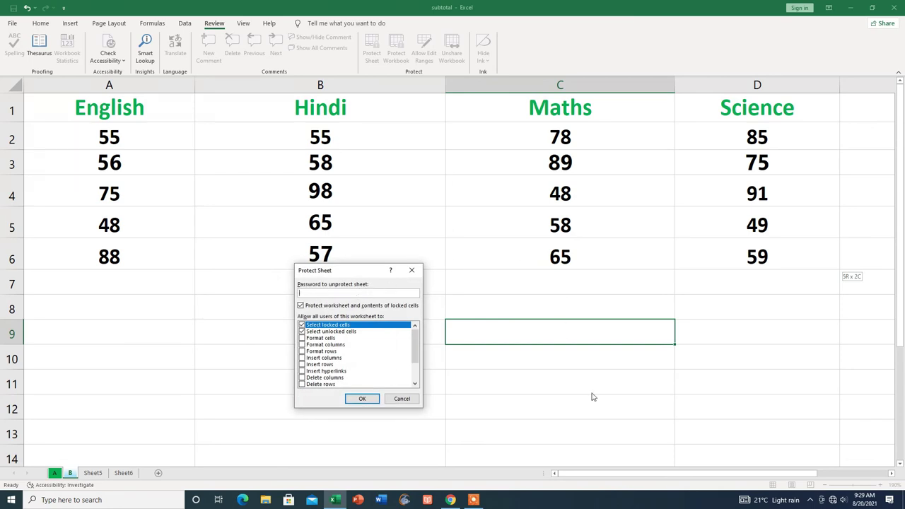
left_click(365, 399)
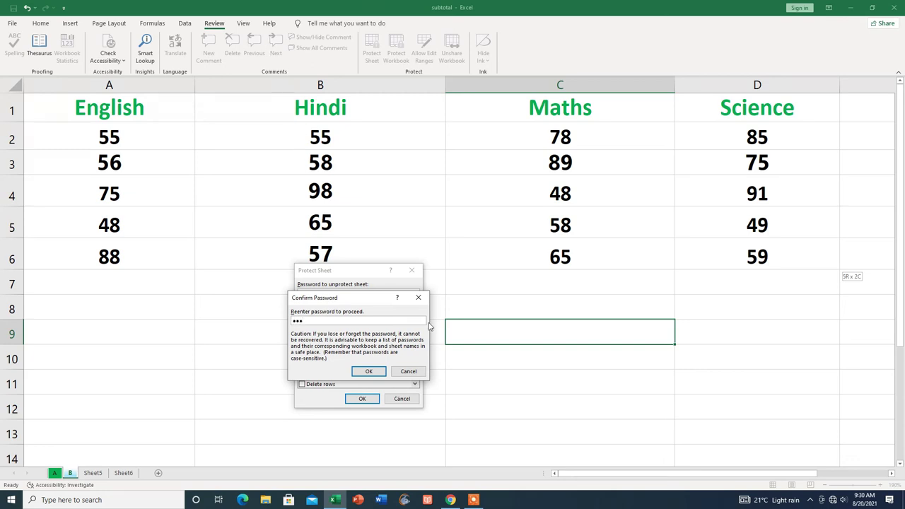
left_click(377, 371)
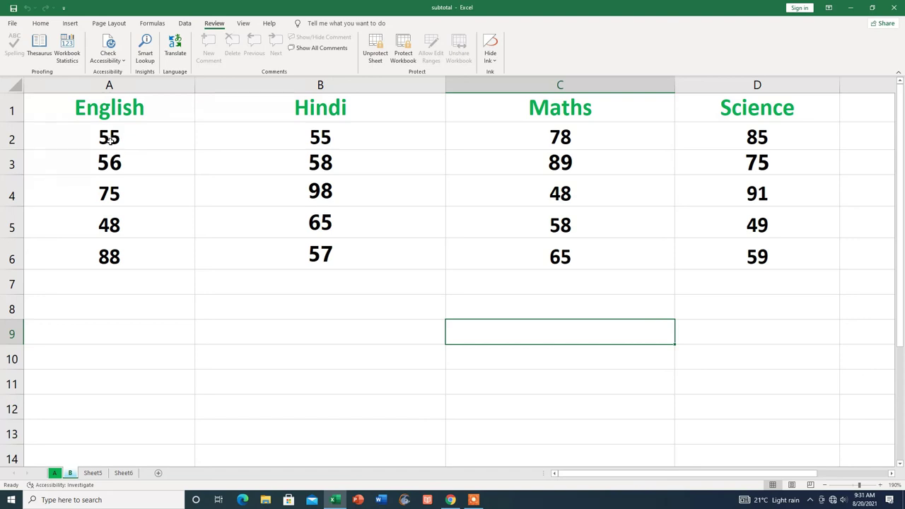
left_click(110, 140)
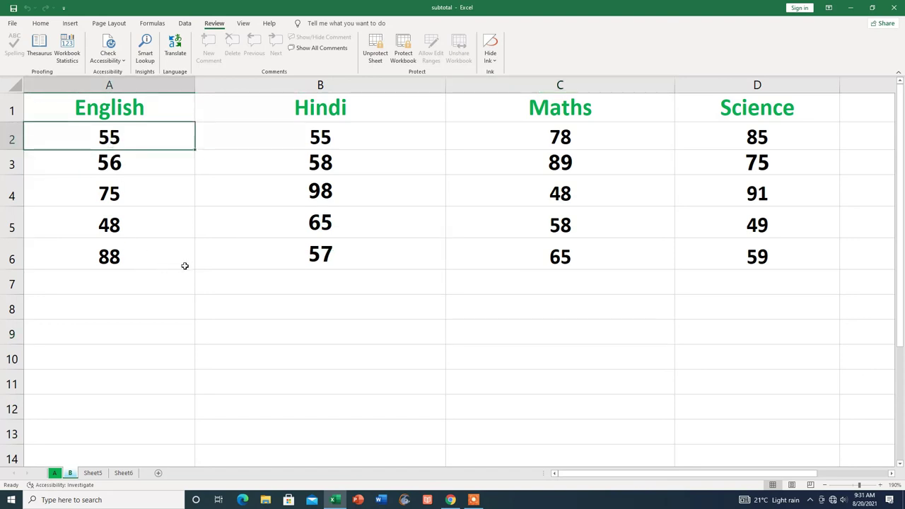
key("Delete")
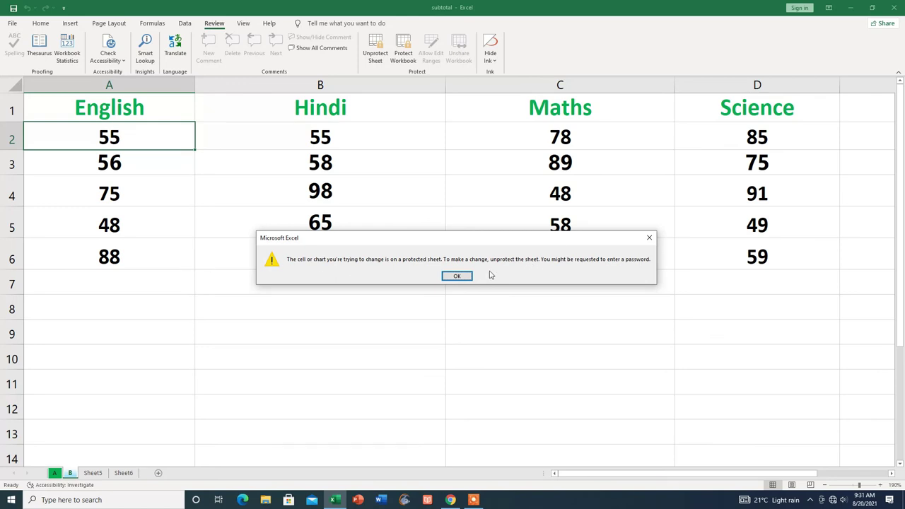
left_click(459, 277)
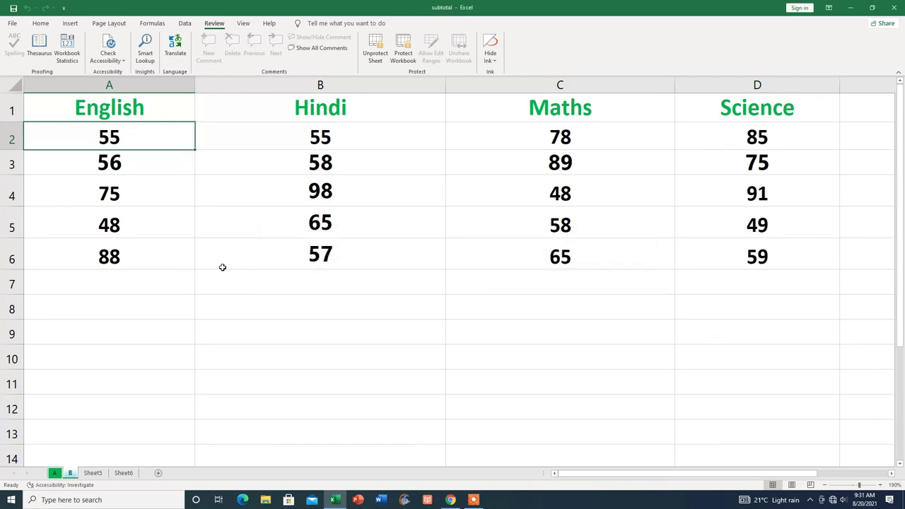
left_click(117, 260)
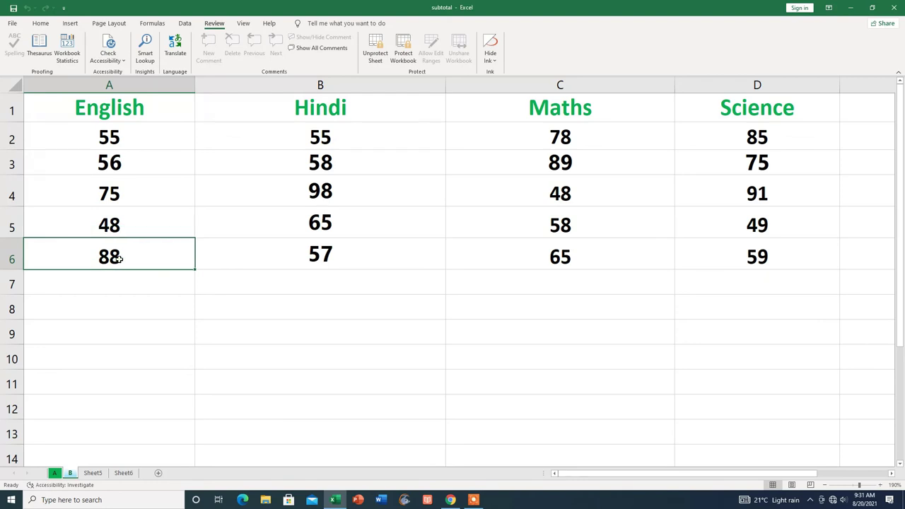
double_click(120, 263)
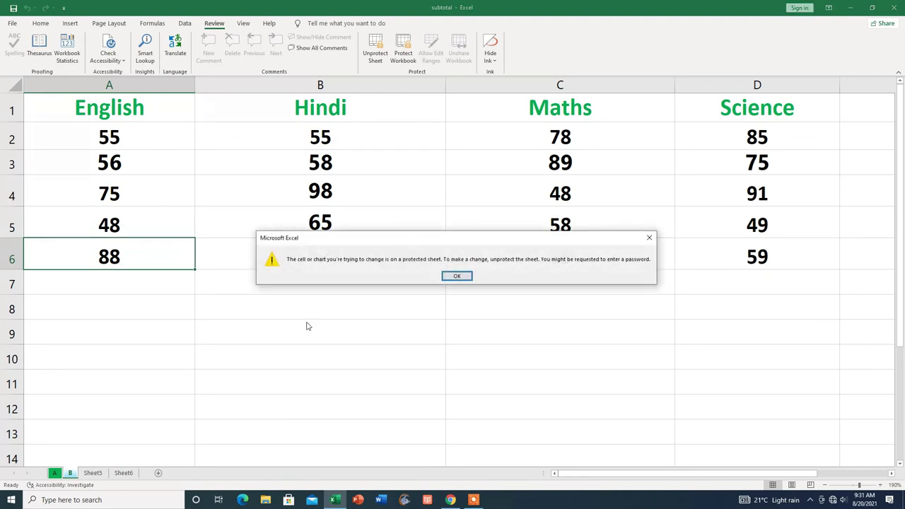
left_click(457, 276)
left_click(324, 191)
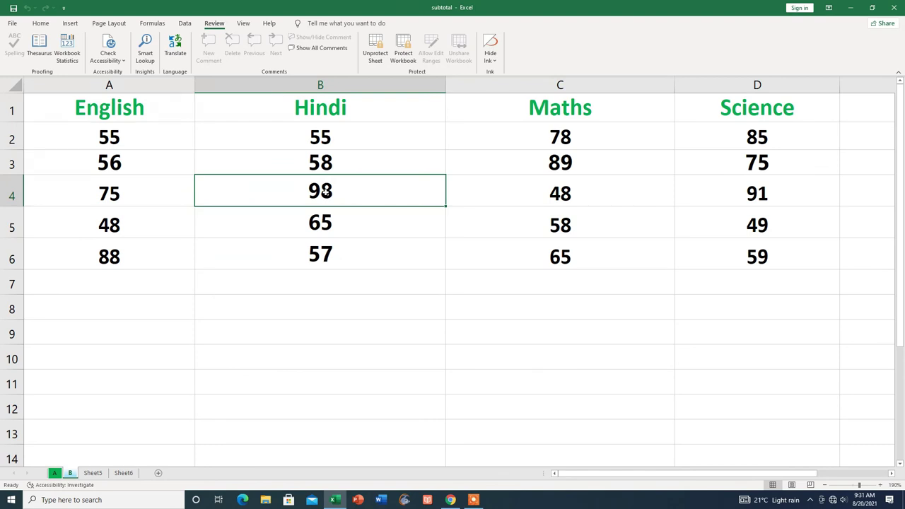
double_click(328, 197)
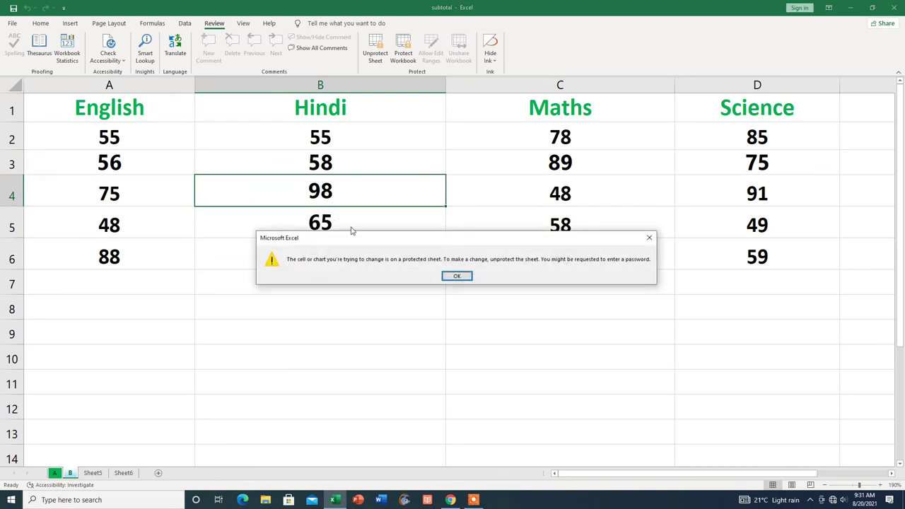
key("Return")
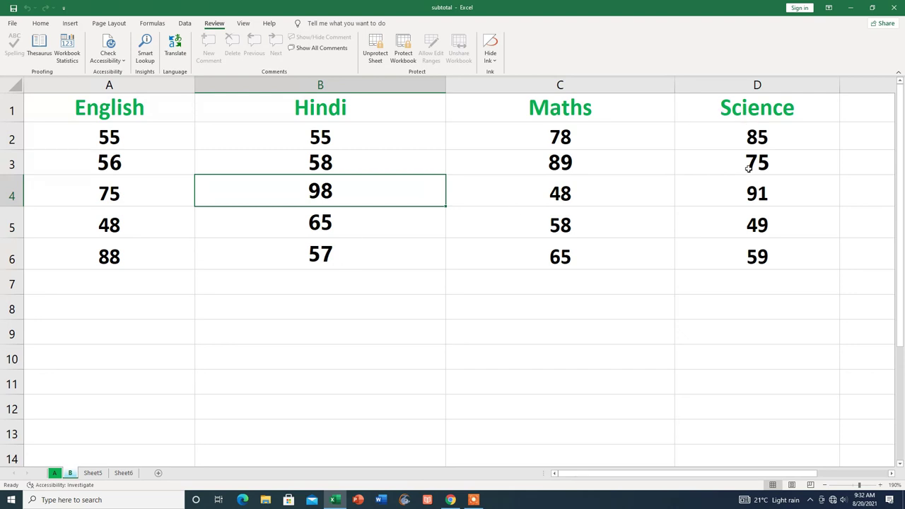
Unlock the Maths/Science range with its password and change C2 to 91.
left_click(558, 139)
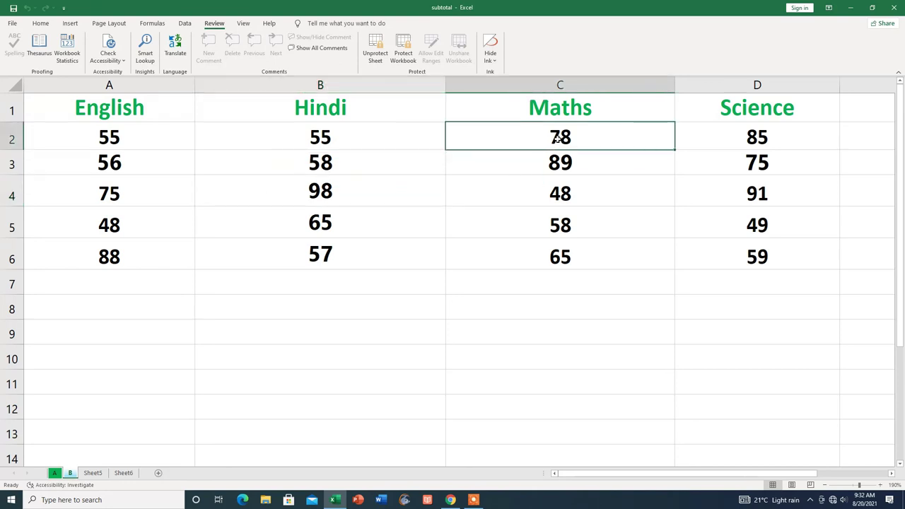
double_click(548, 149)
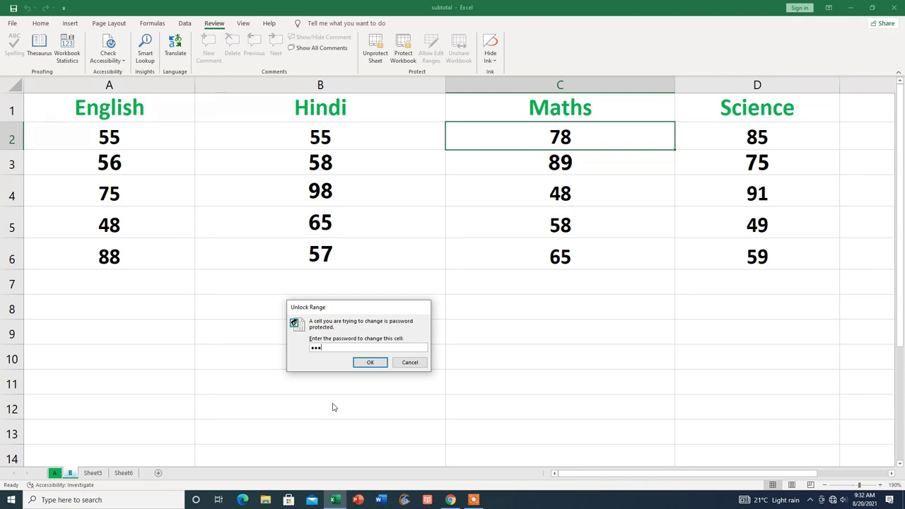
left_click(370, 363)
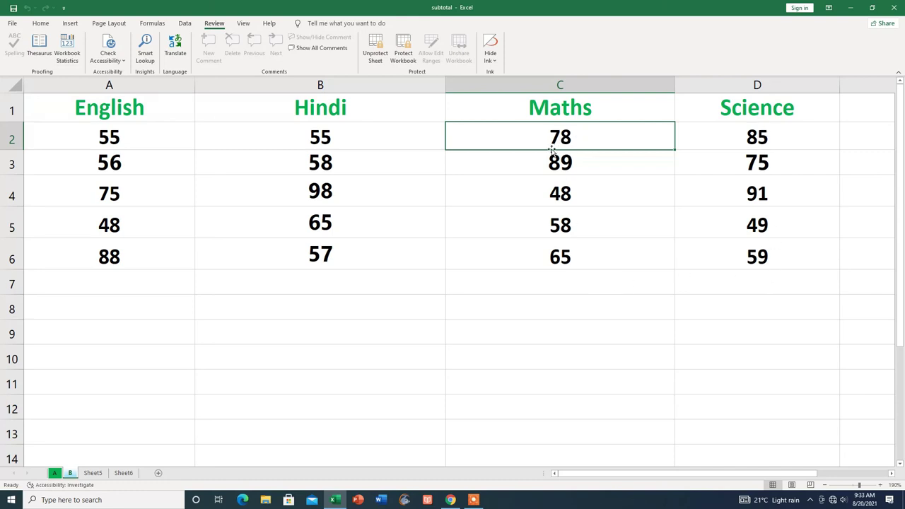
key("BackSpace")
type("91")
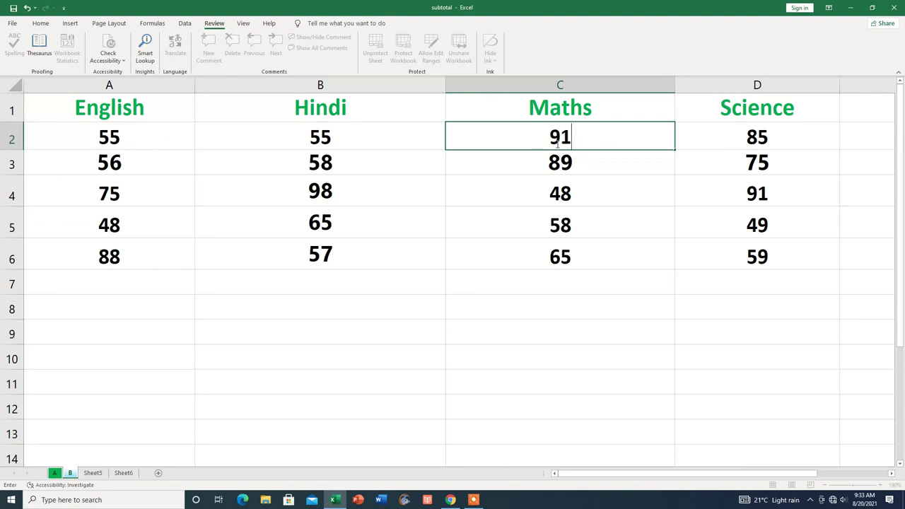
left_click(601, 191)
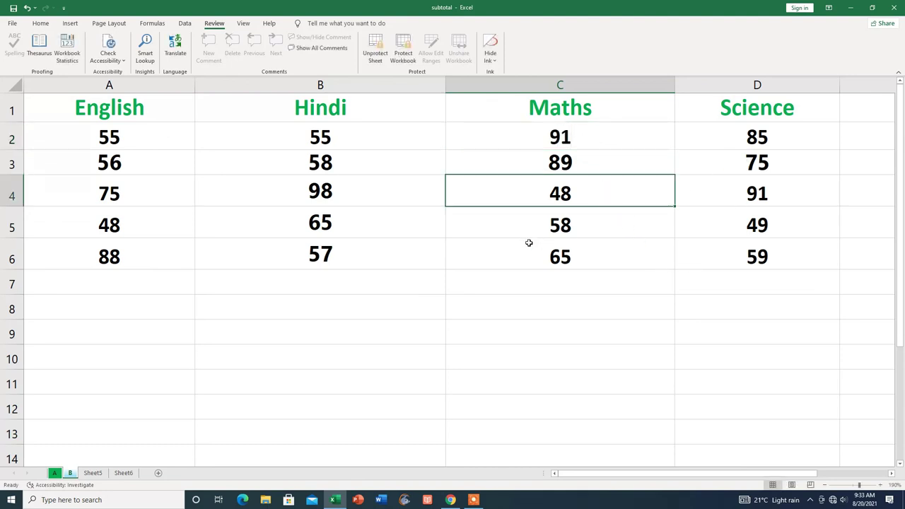
Enter 77 in C6, 50 in D2 and 89 in D6.
left_click(564, 258)
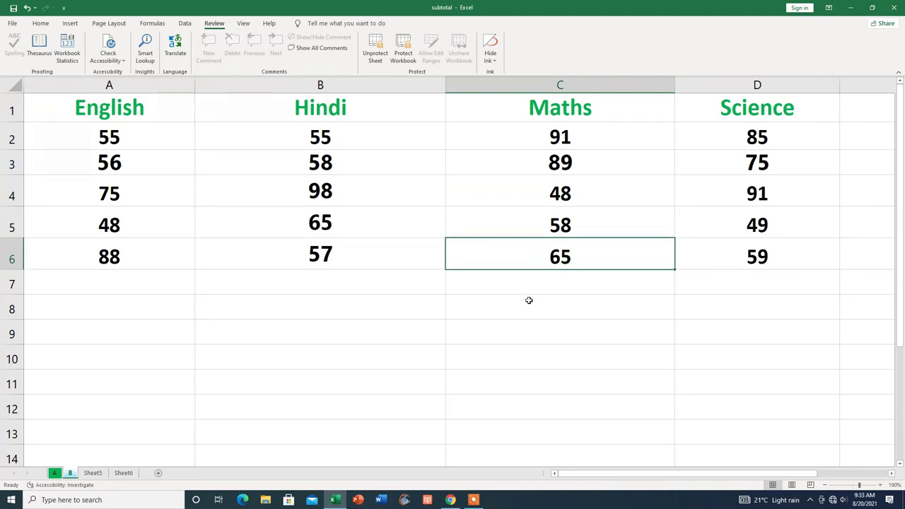
type("77")
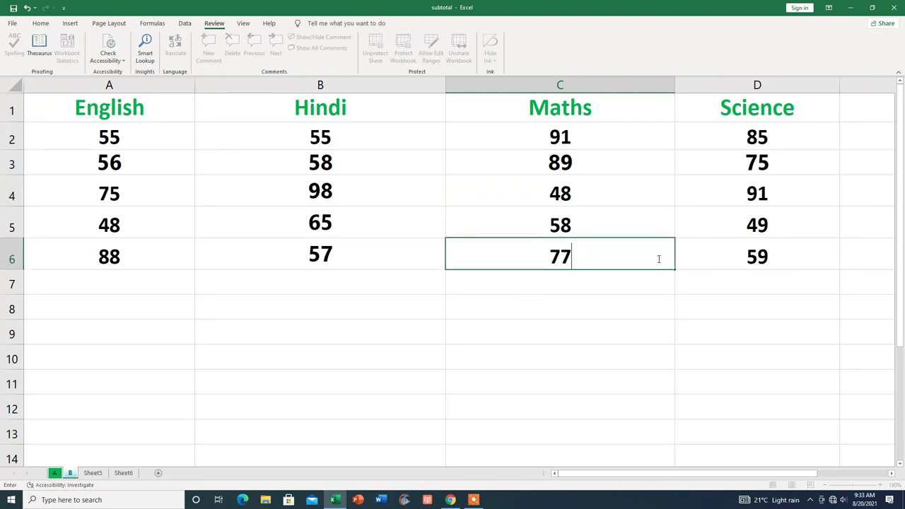
left_click(663, 204)
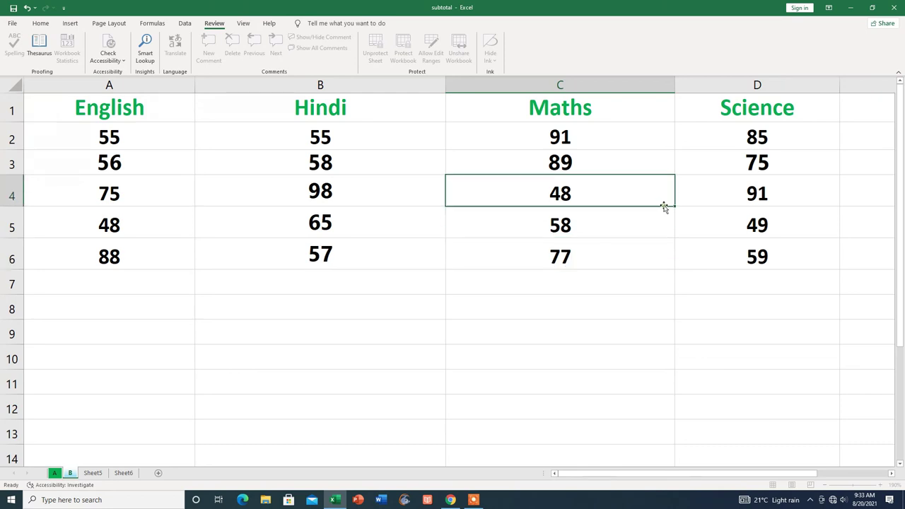
left_click(757, 138)
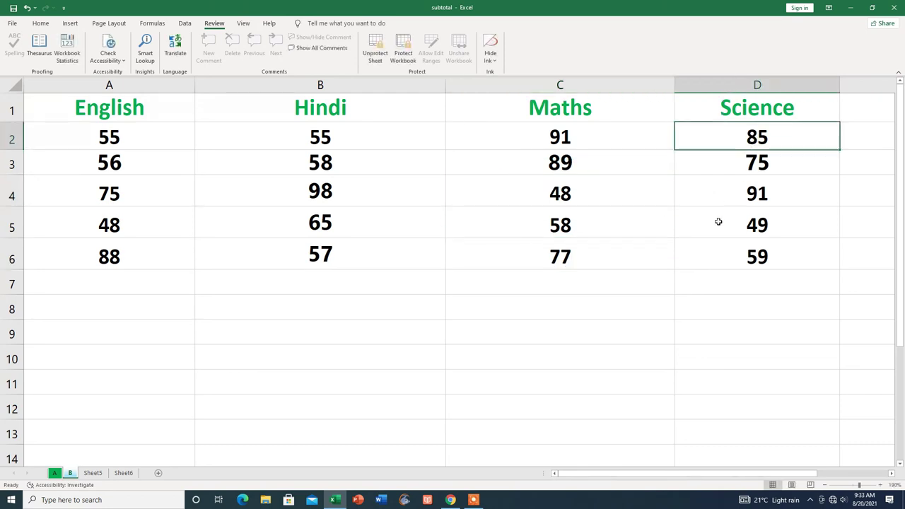
type("50")
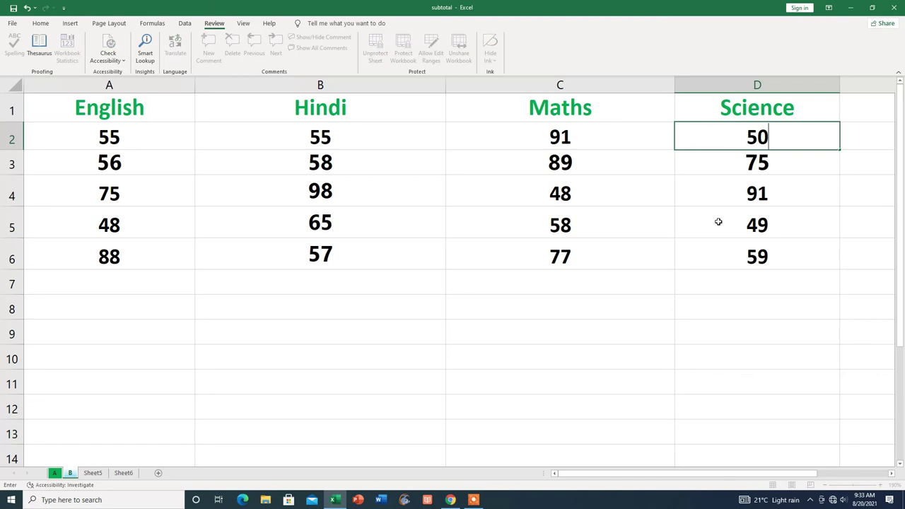
left_click(768, 258)
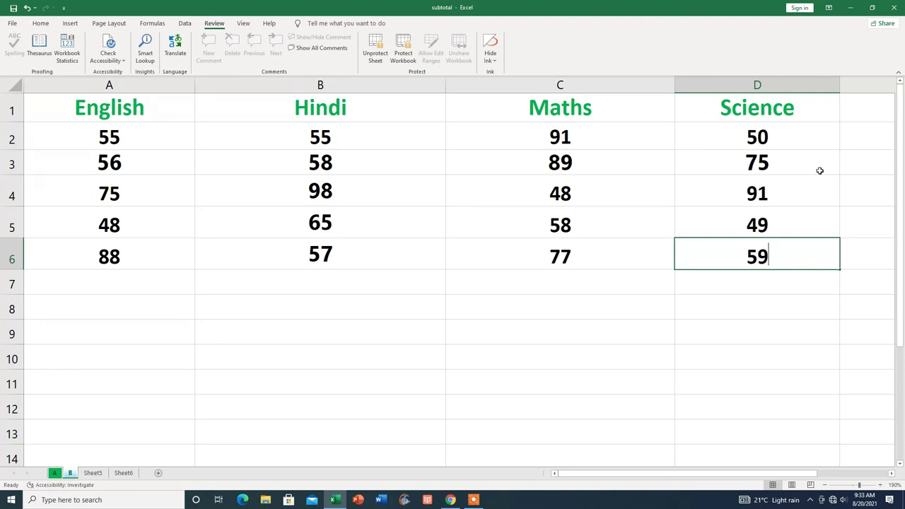
type("89")
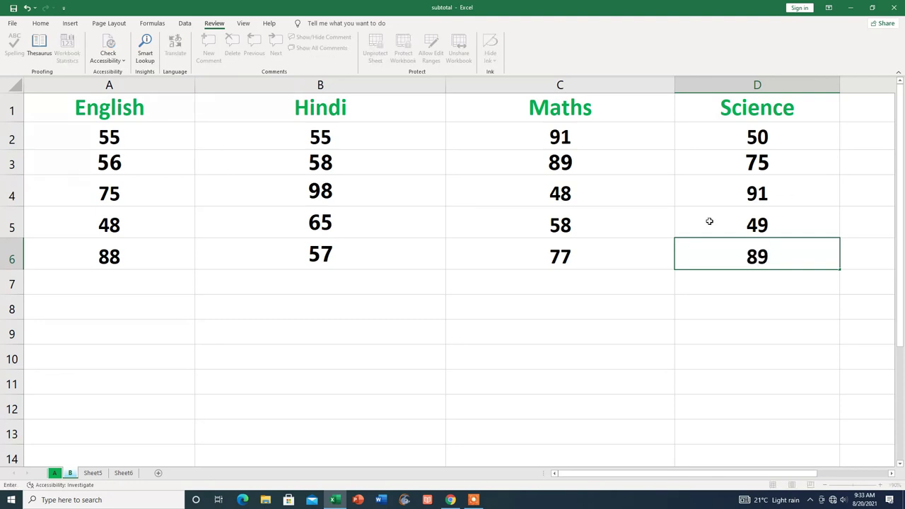
left_click(662, 286)
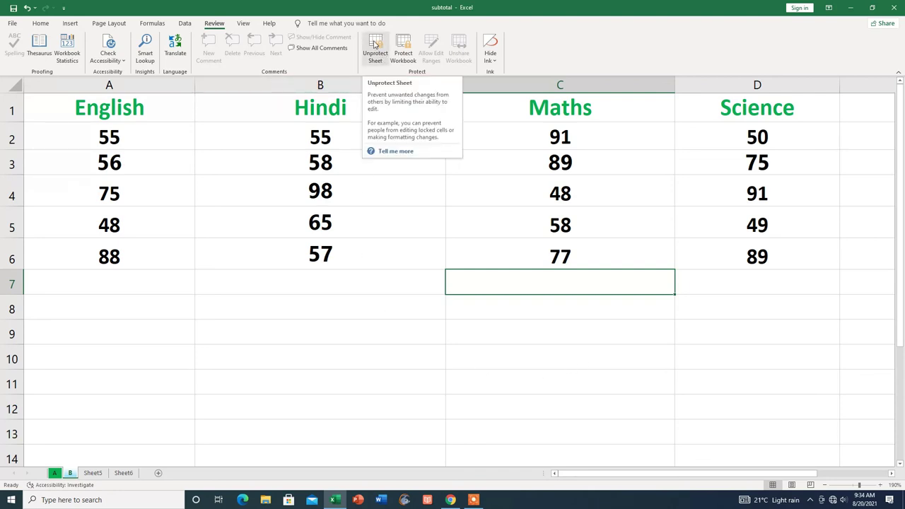
Unprotect sheet B with its password, then move the active cell to B8.
left_click(375, 54)
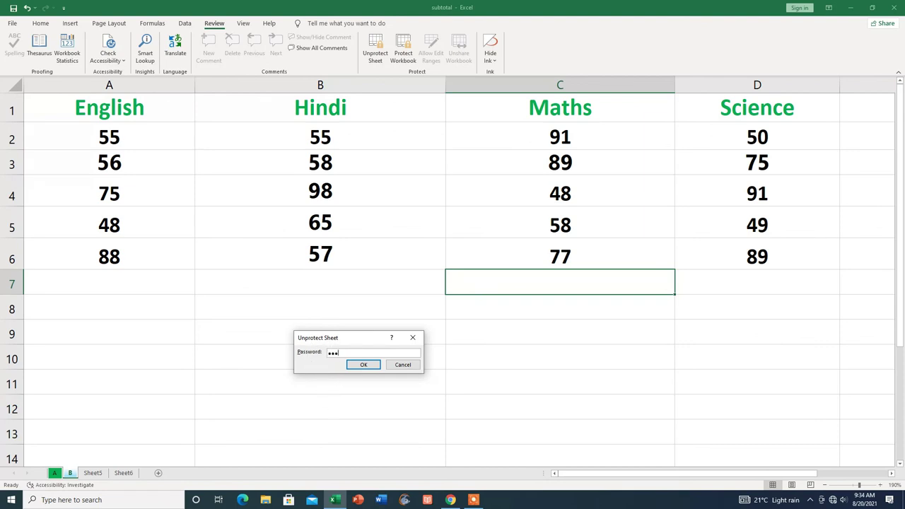
left_click(364, 365)
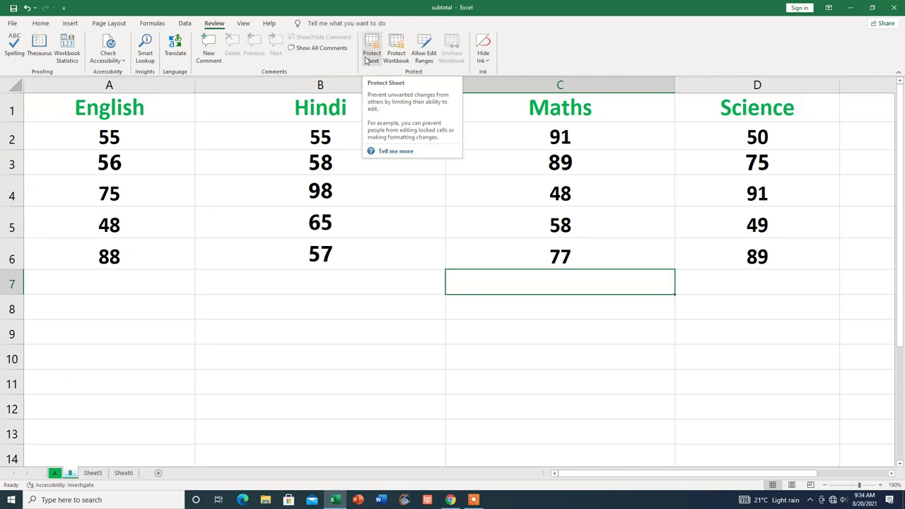
key("Down")
key("Left")
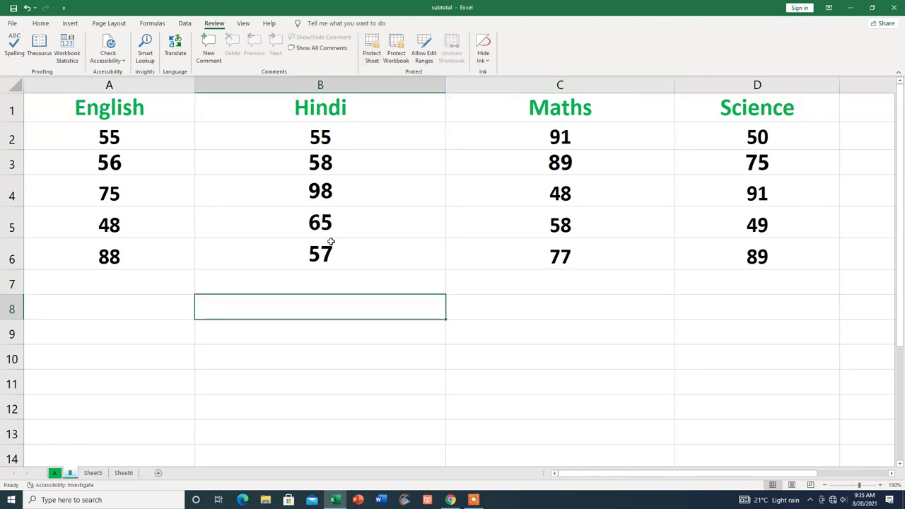